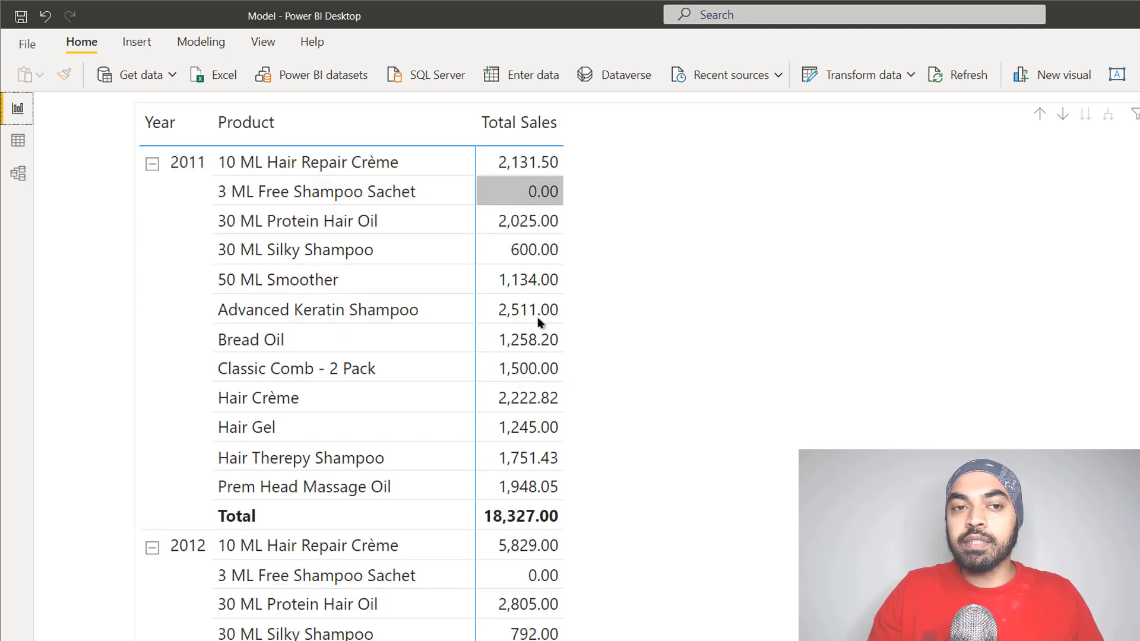
Create a new measure named Prod Rank in the Sales table
click(97, 265)
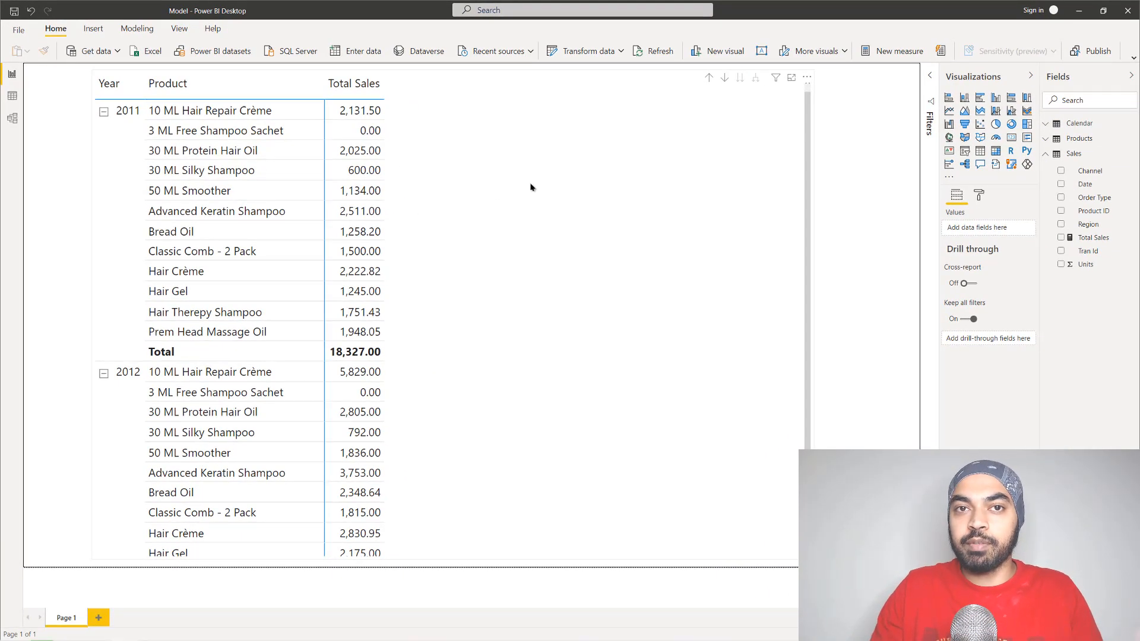
right_click(1075, 157)
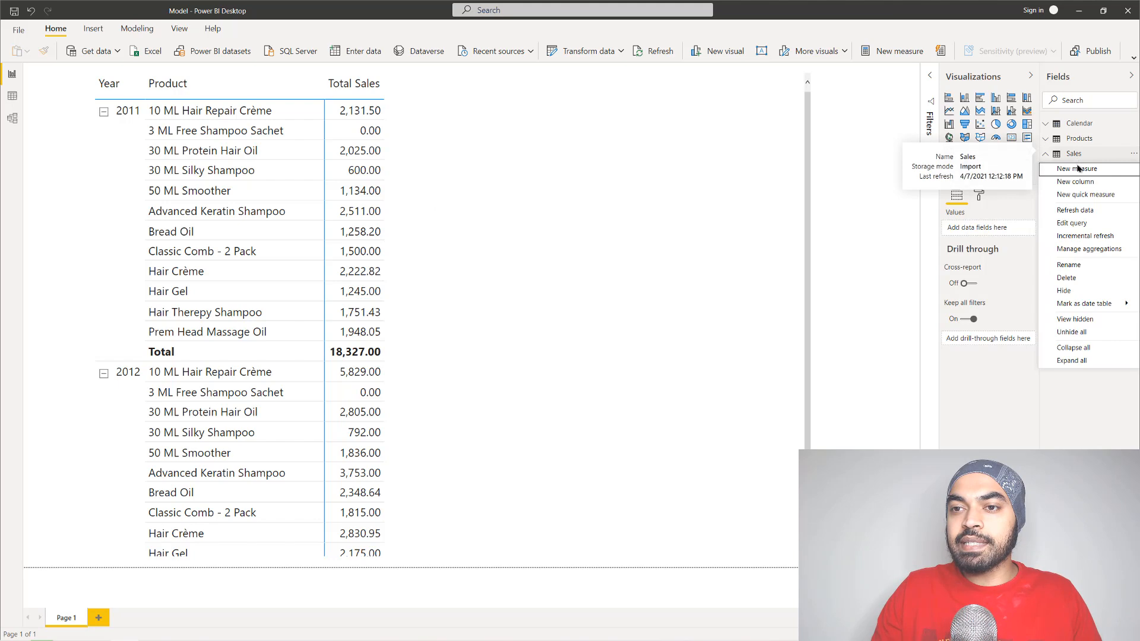
click(1078, 169)
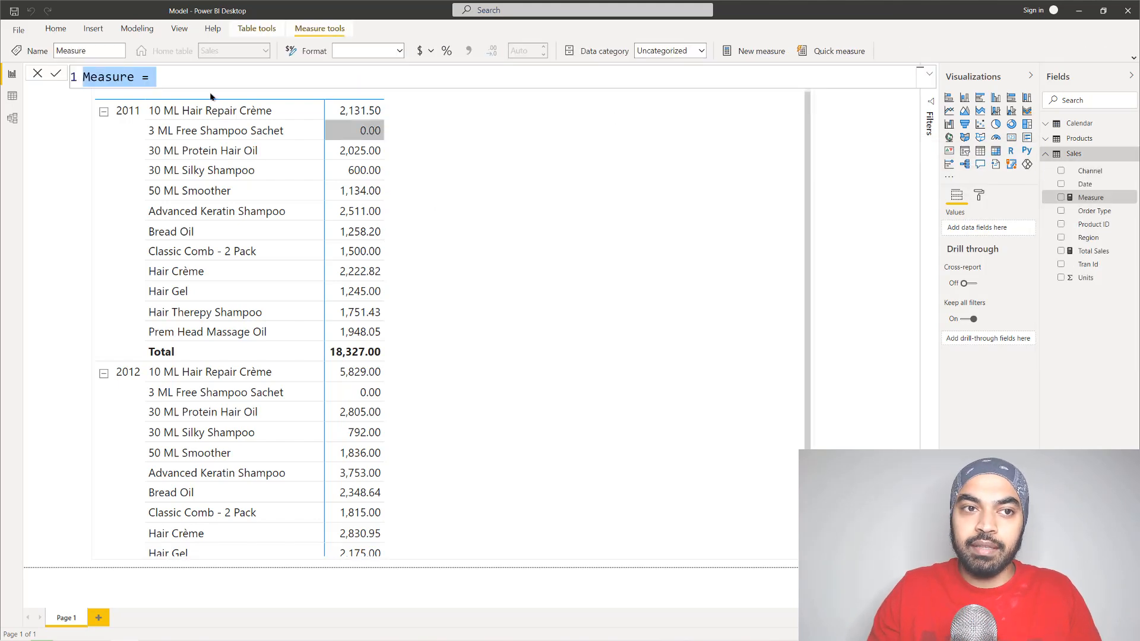
key(BackSpace)
text(Prod Rank =)
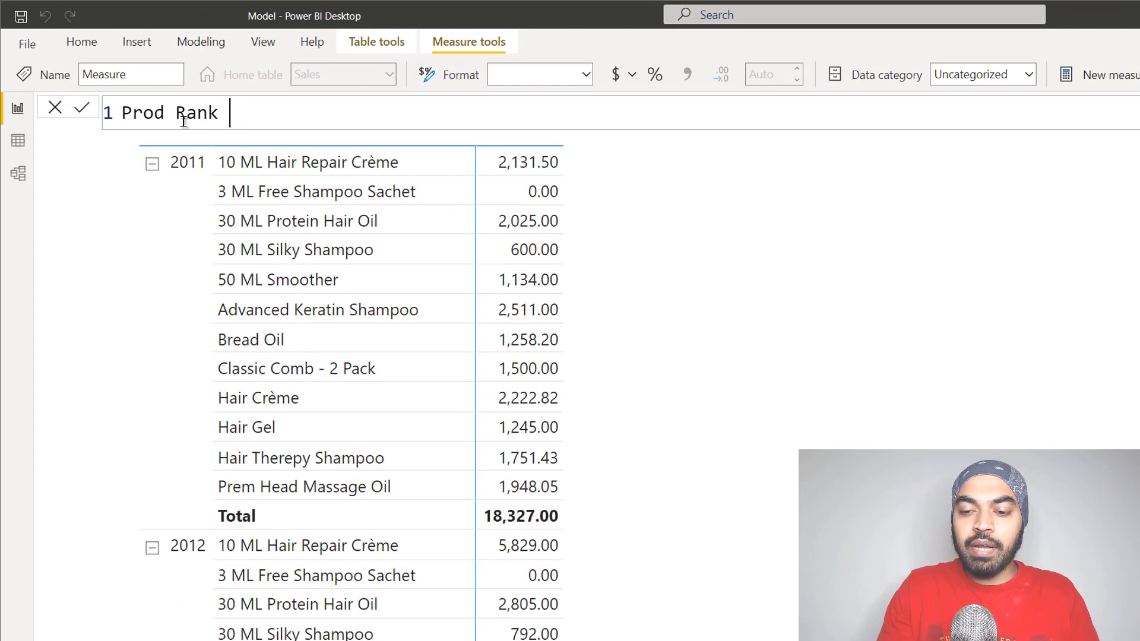
Start the Prod Rank formula on a new line with RANKX, using Products as its table argument
key(shift+Return)
text(Ran)
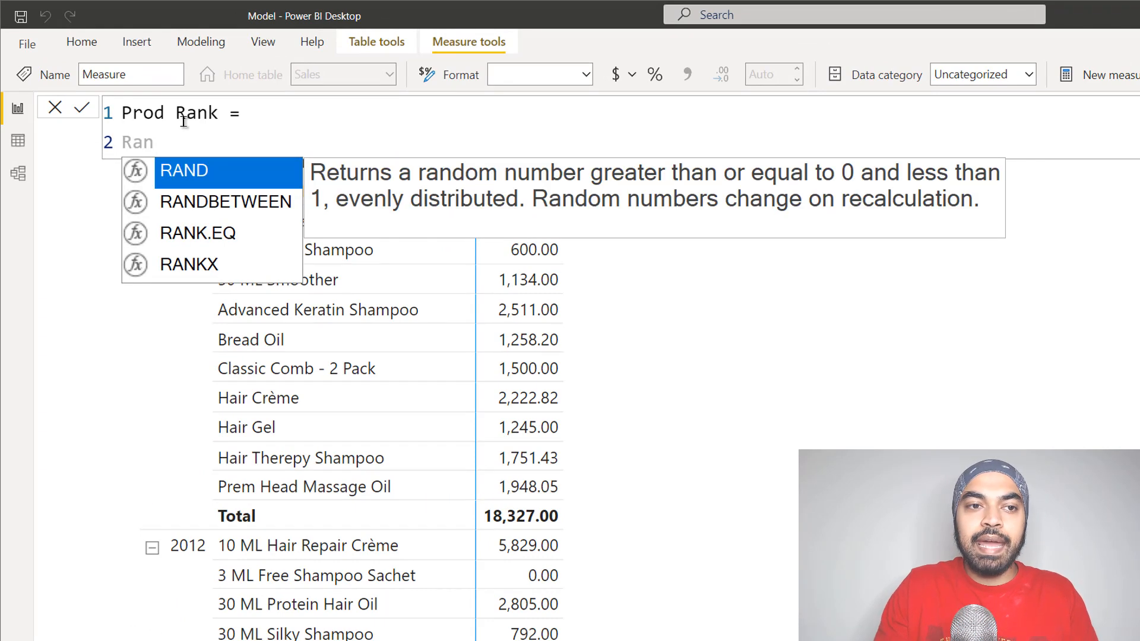
key(Down)
key(Down)
key(Down)
key(Tab)
key(shift+Return)
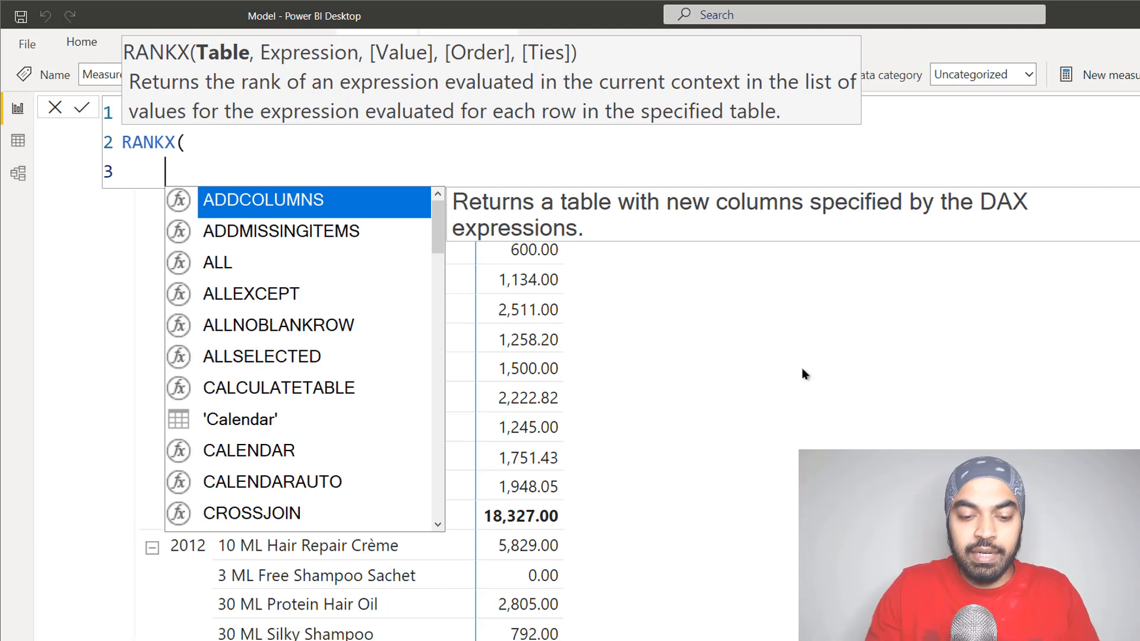
text(pro)
key(Tab)
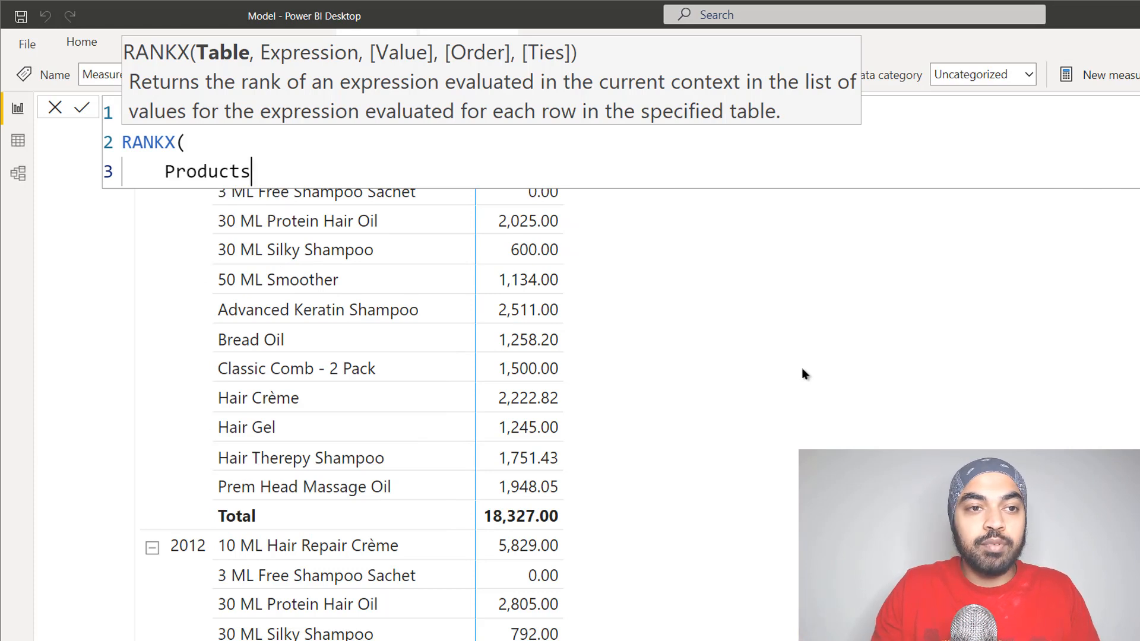
text(,)
key(Return)
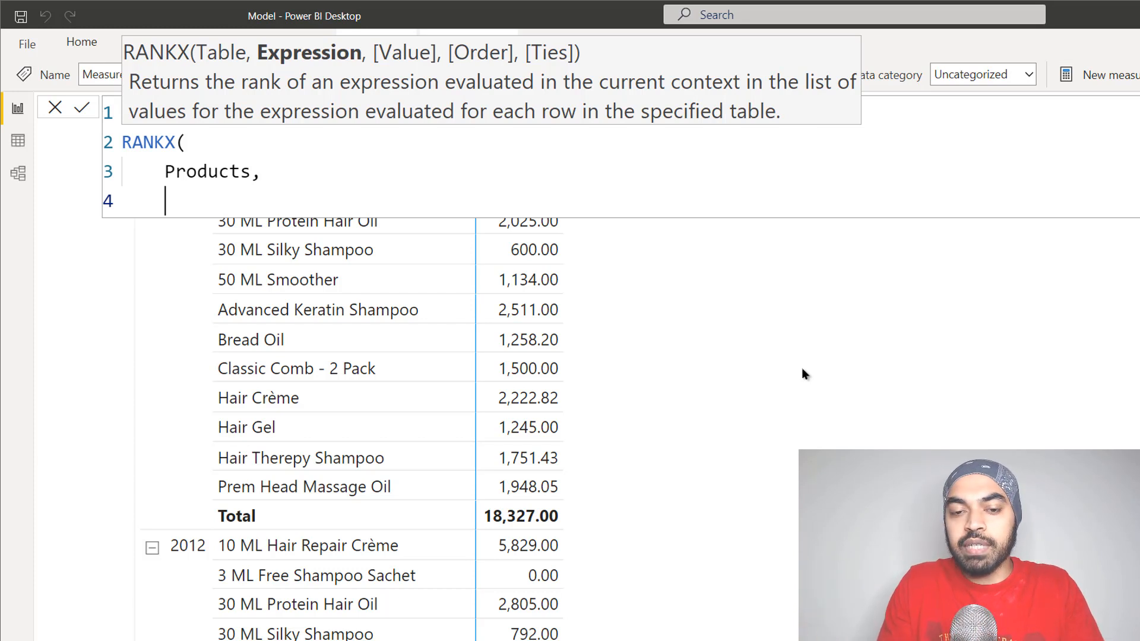
Use [Total Sales] as the ranking expression and leave the optional value argument empty
text(to)
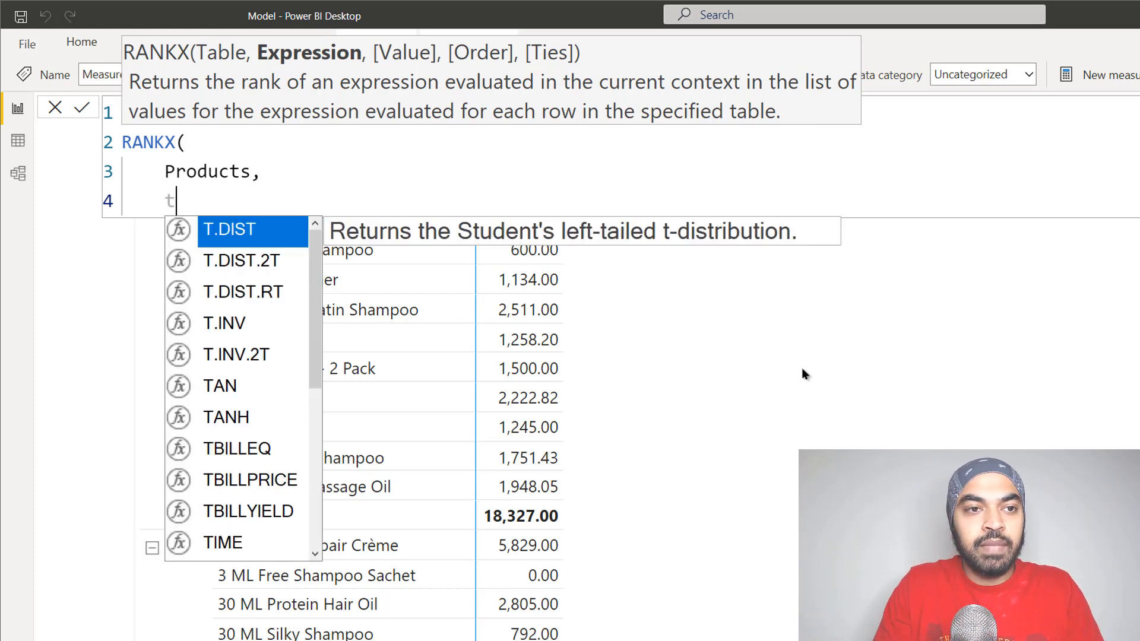
key(Down)
key(Down)
key(Tab)
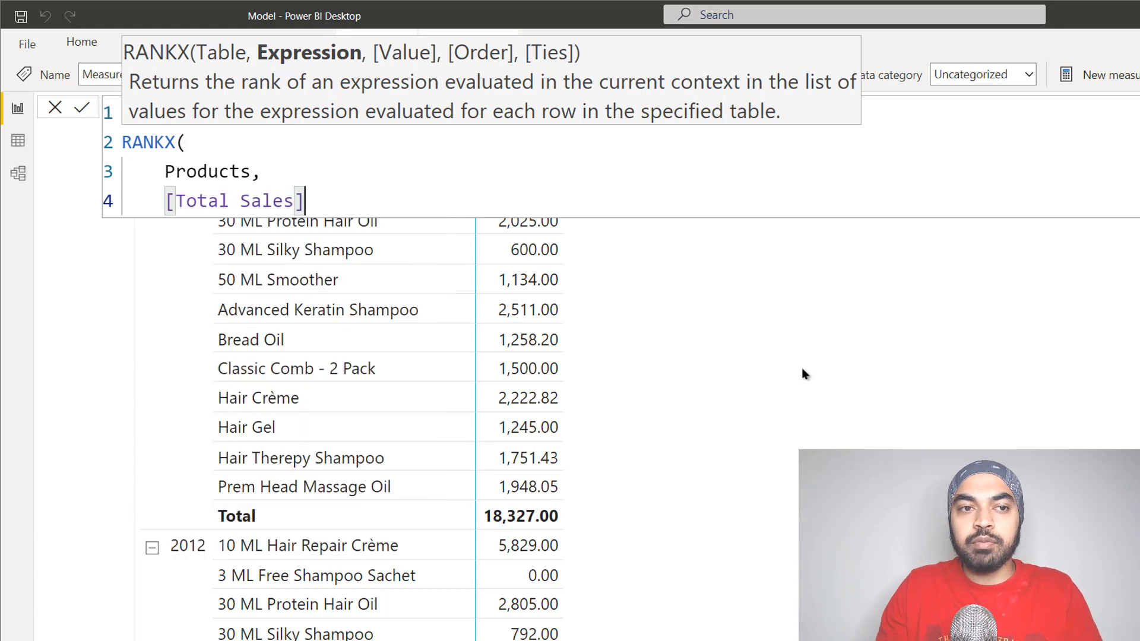
text(,,)
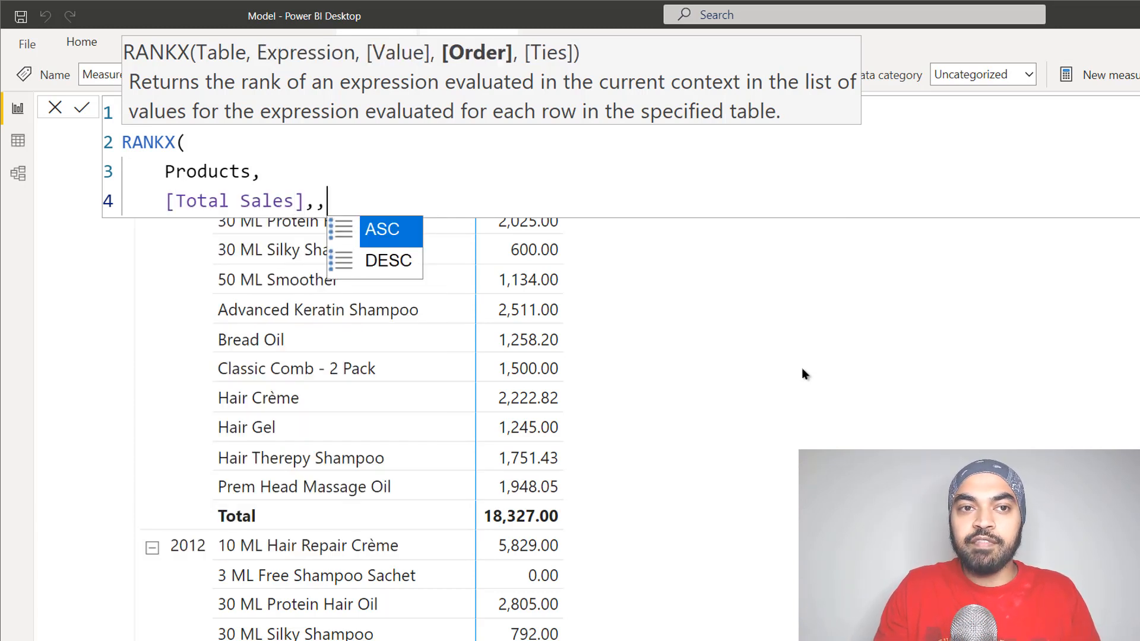
Set the ranking order to DESC and the ties option to Dense, each on its own line
key(Return)
key(Down)
key(Tab)
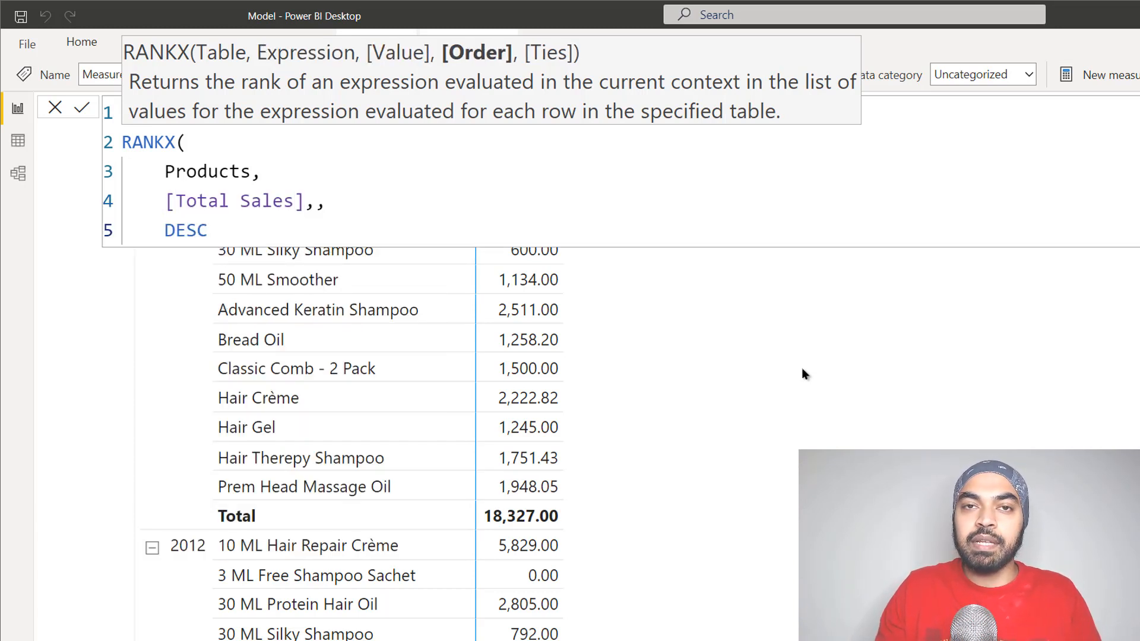
text(,)
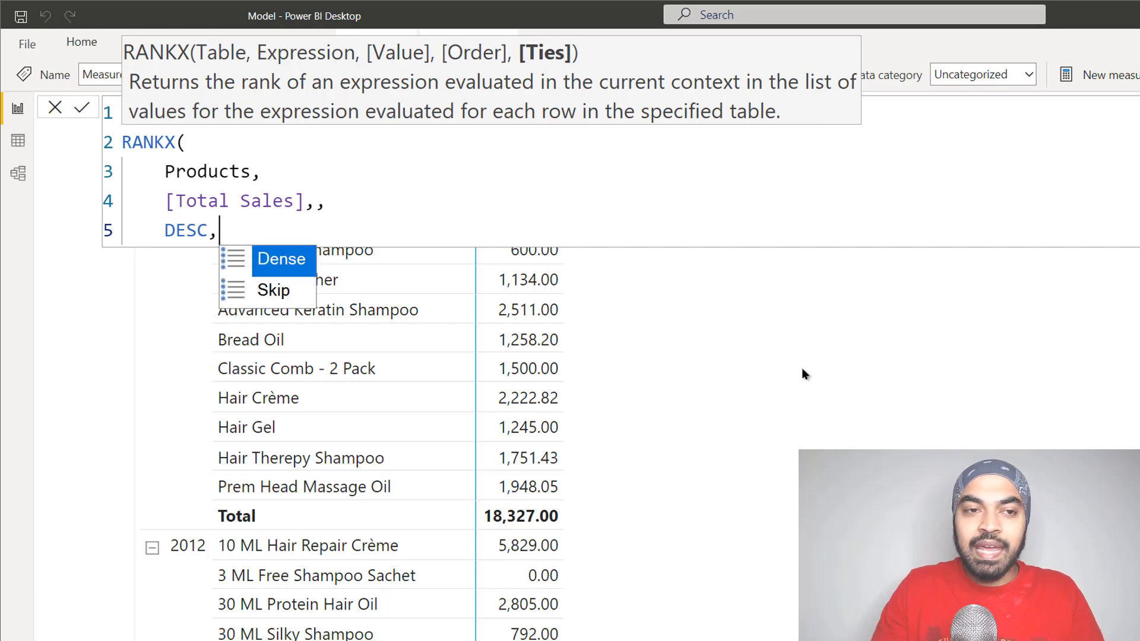
key(Return)
key(Tab)
key(Return)
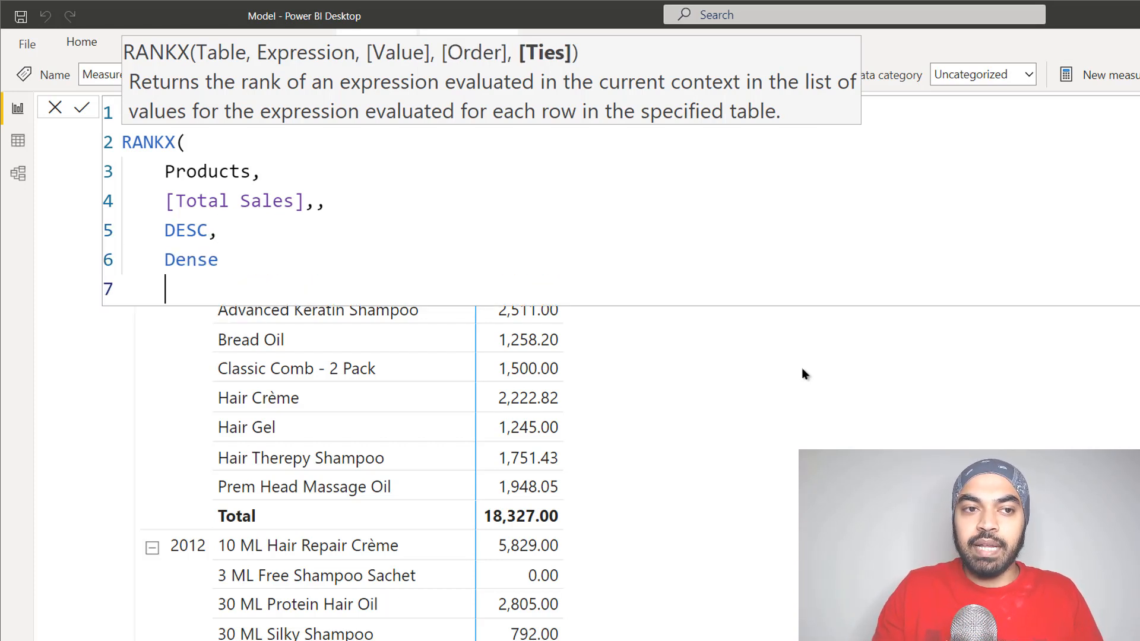
Close and commit the Prod Rank formula, and add the measure to the matrix values
text())
key(Return)
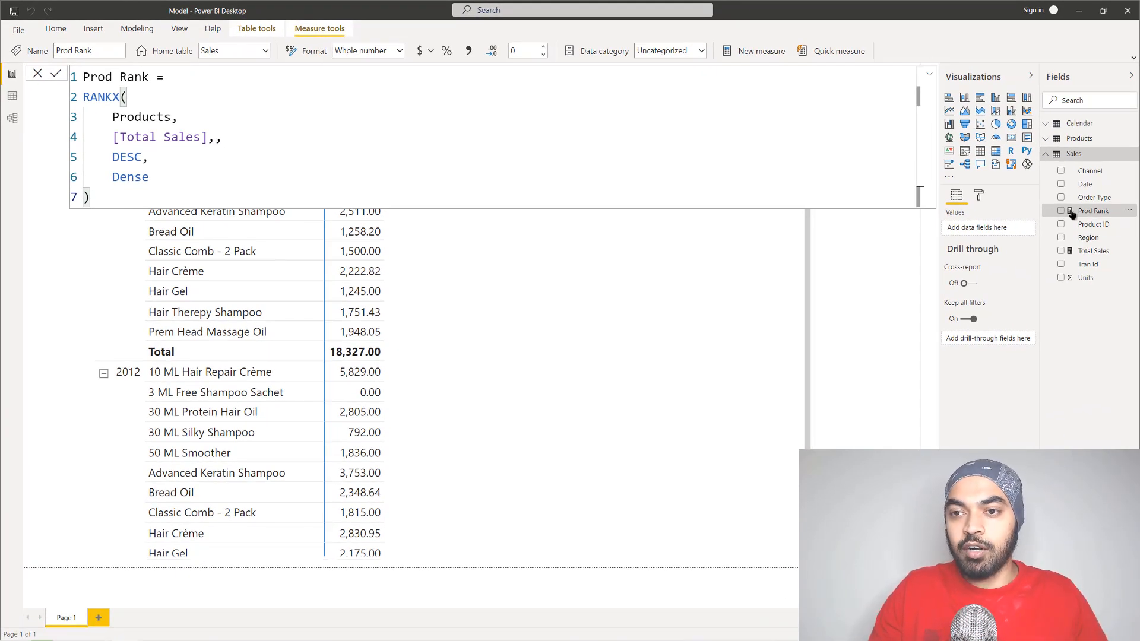
drag(1092, 213, 501, 321)
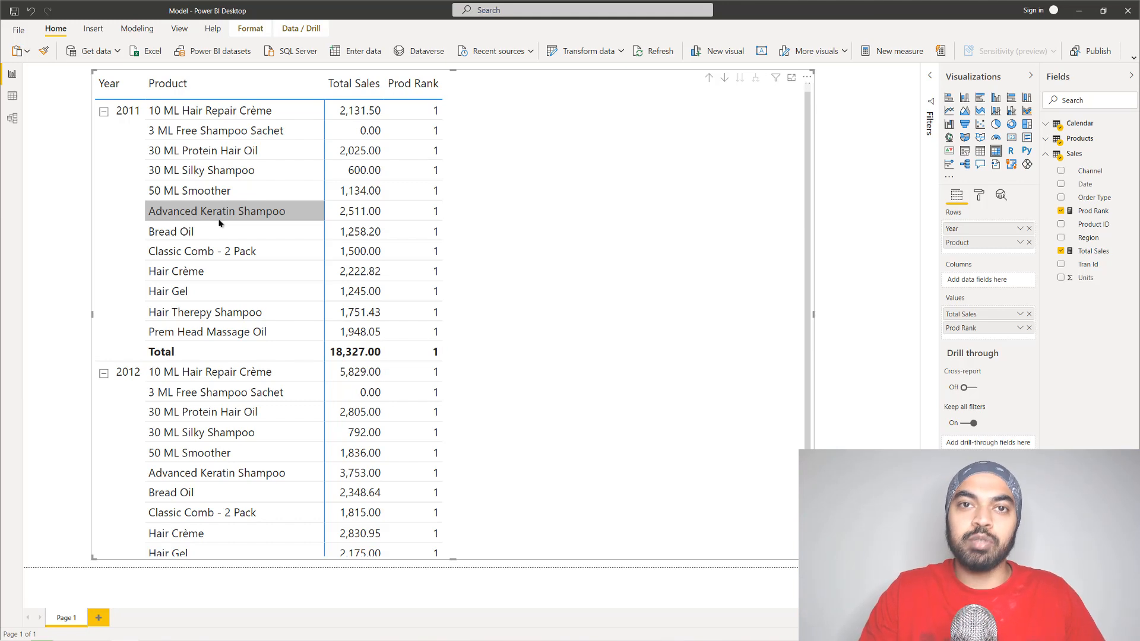
Change the table argument of the Prod Rank measure to ALL(Products[Product]) and commit the formula
click(1091, 213)
click(114, 118)
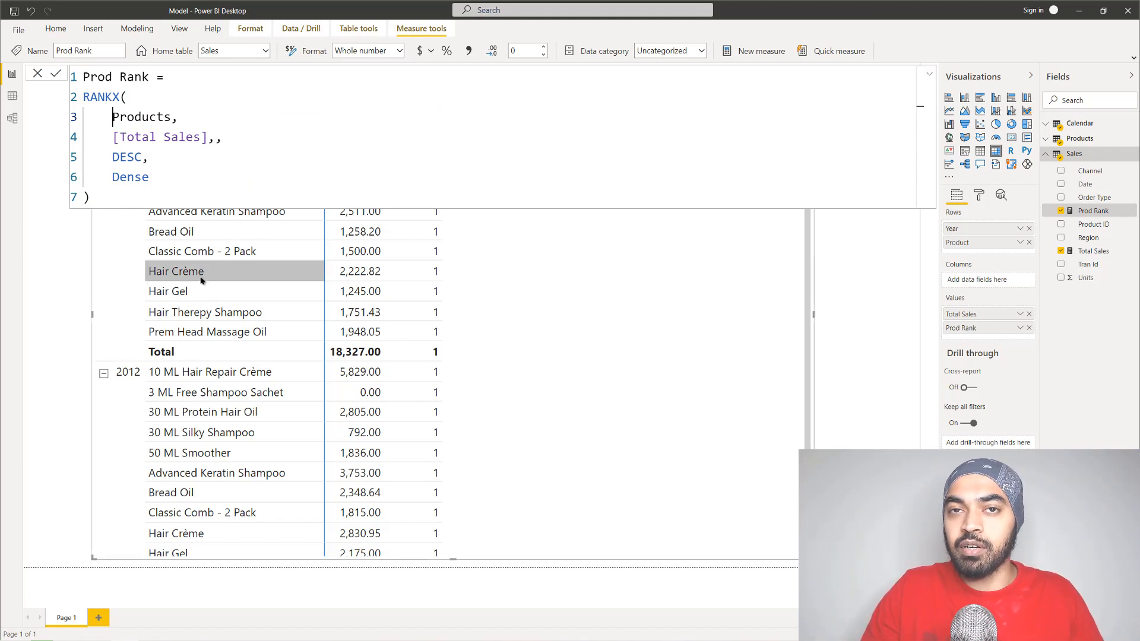
text(ALL()
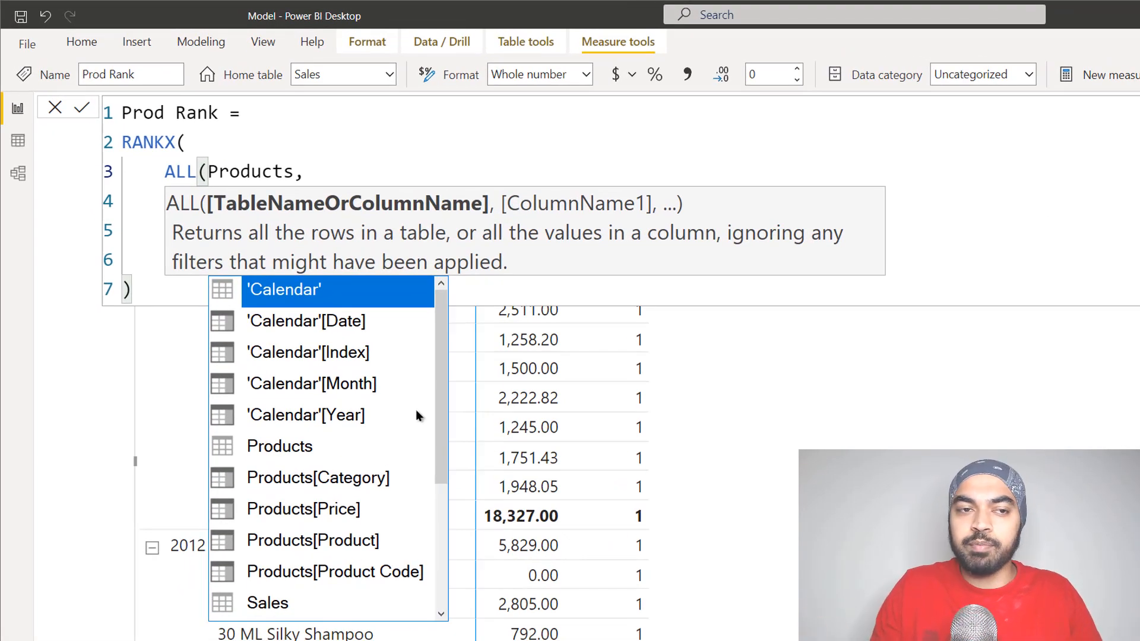
key(Escape)
key(ctrl+Right)
text([)
key(Down)
key(Down)
key(Tab)
text())
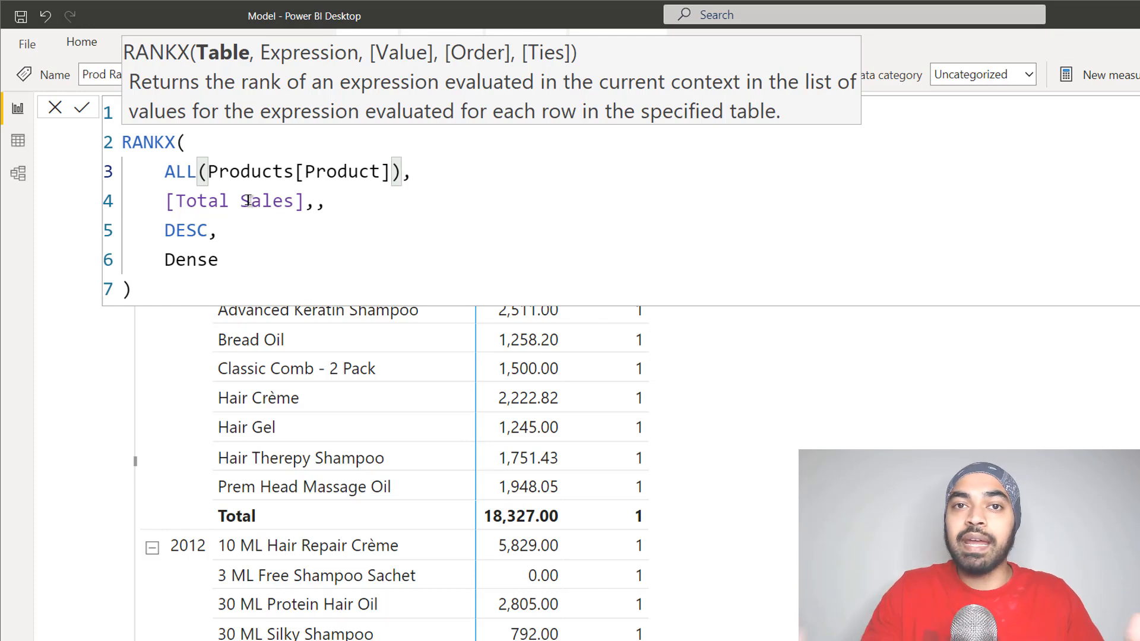
click(191, 297)
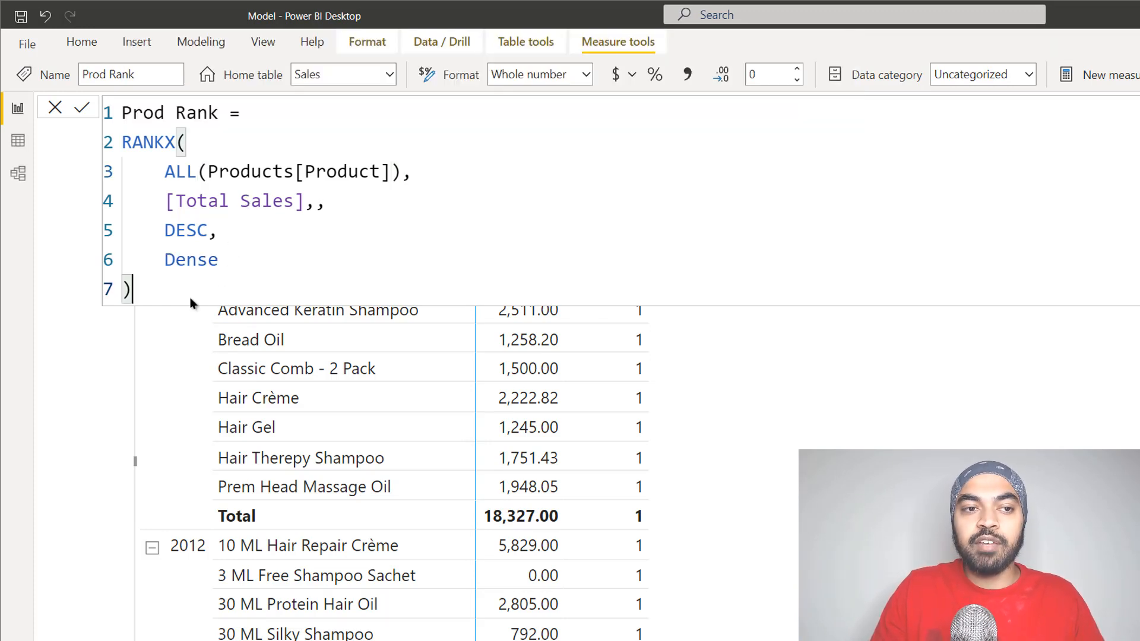
key(Return)
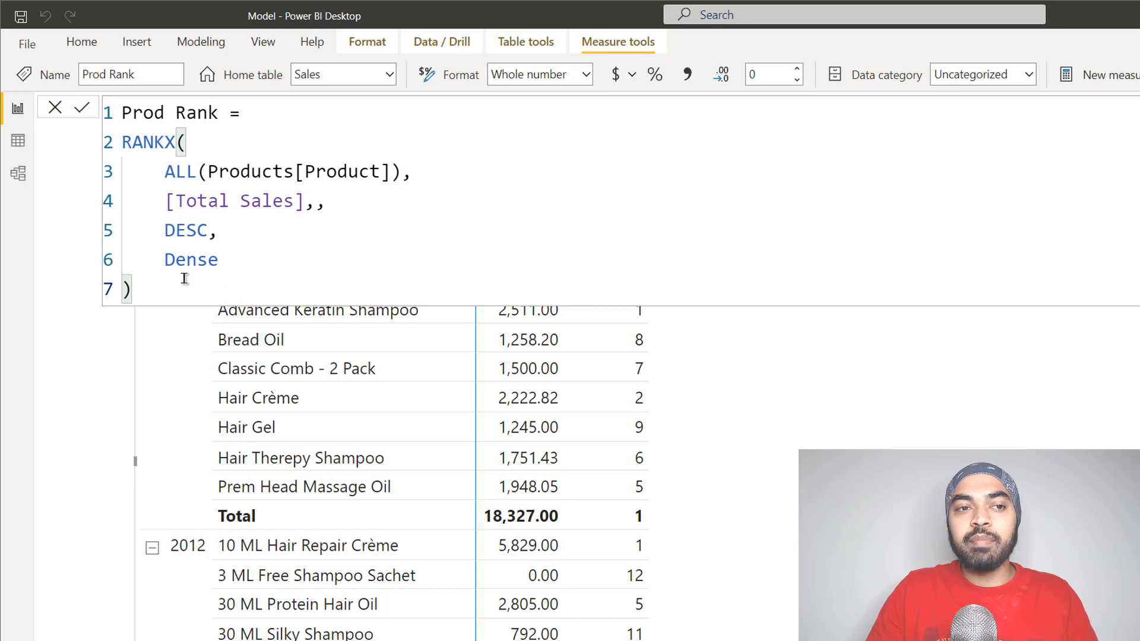
click(654, 256)
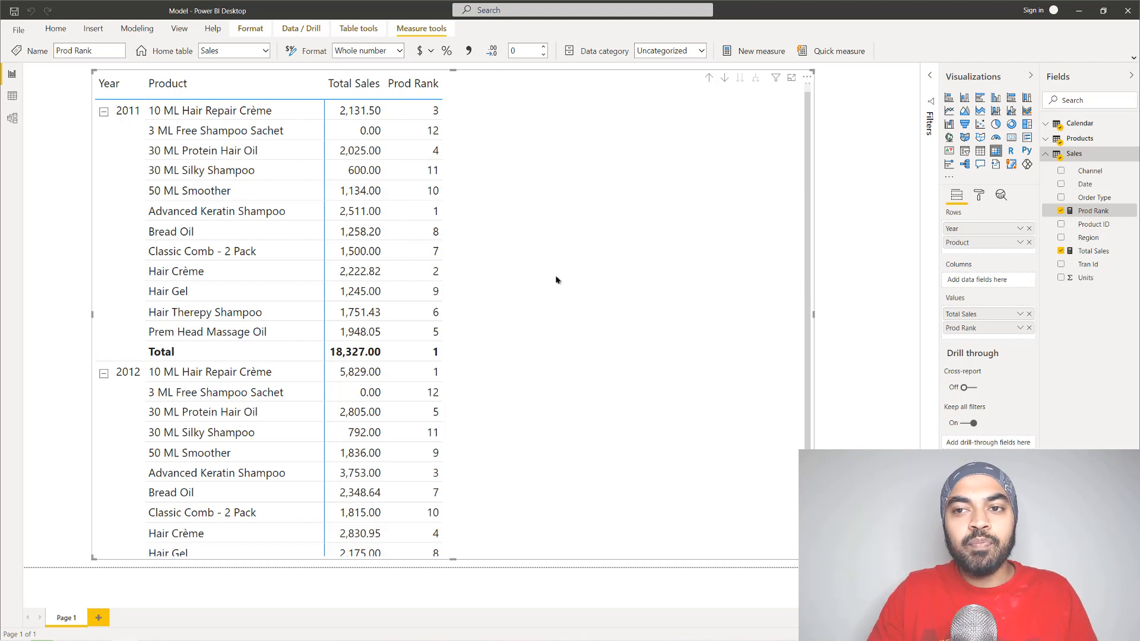
click(1102, 251)
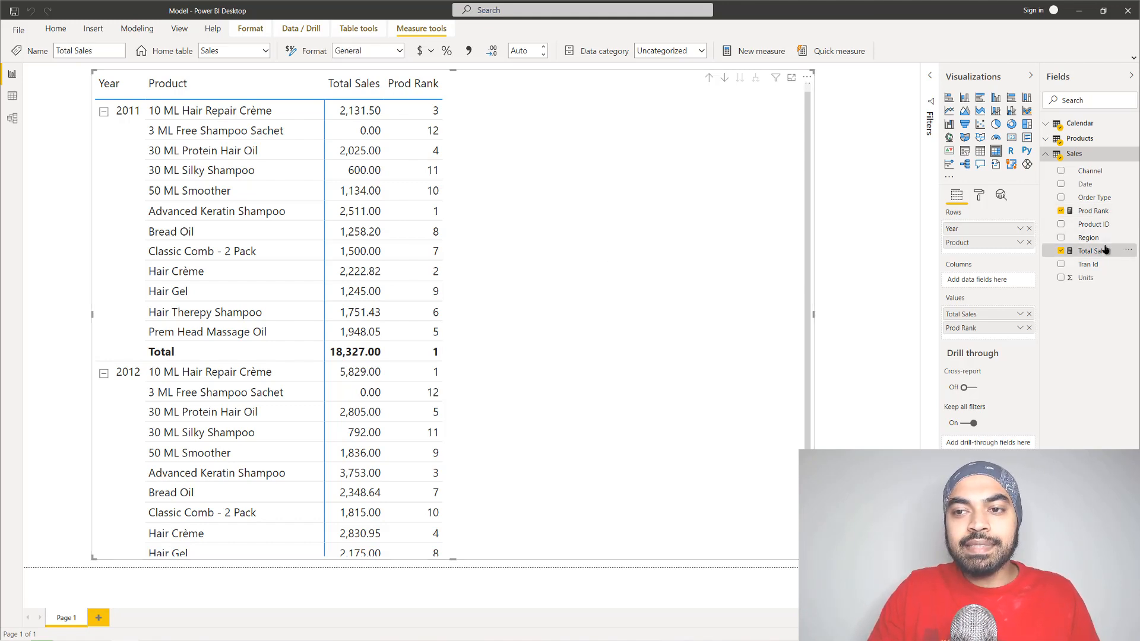
click(1108, 210)
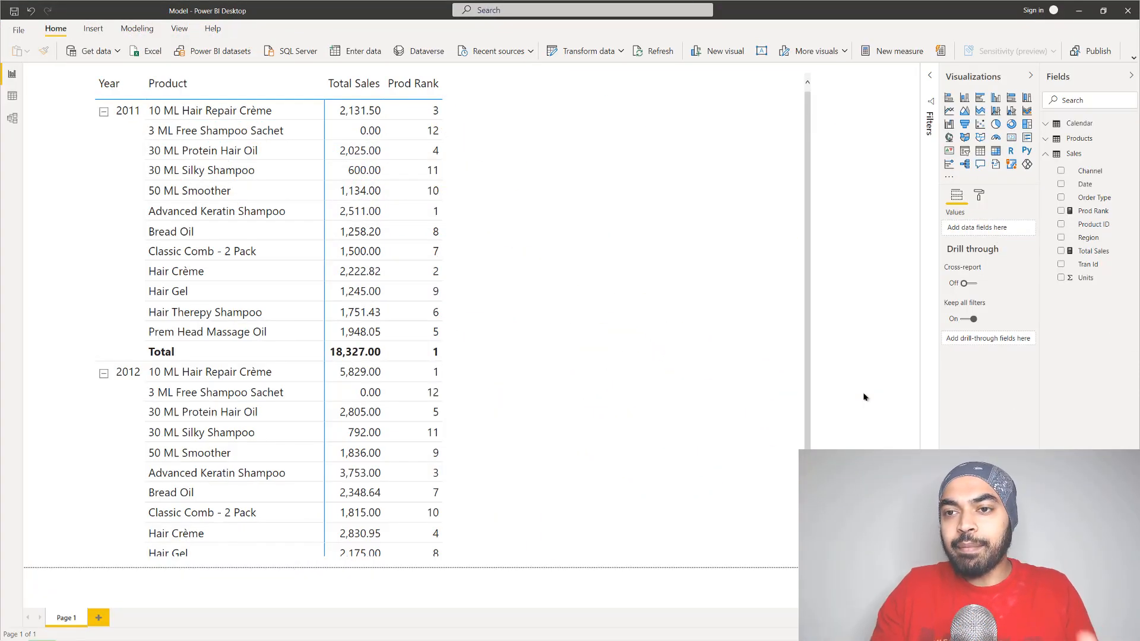
Copy the complete RANKX expression from the Prod Rank measure and leave its formula unchanged
click(1094, 210)
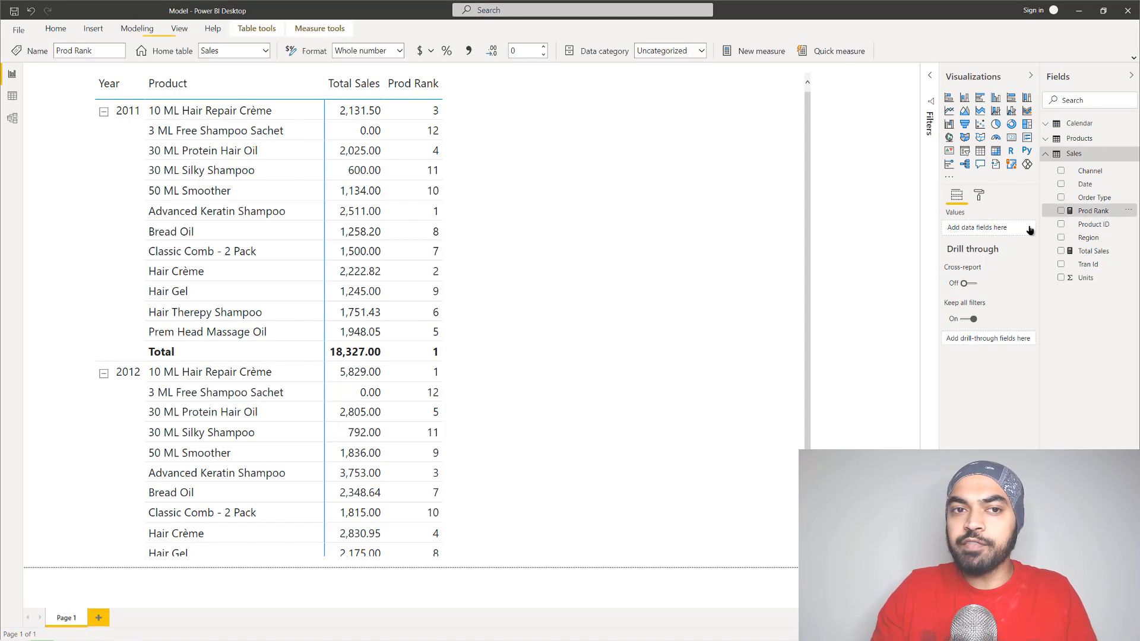
click(285, 158)
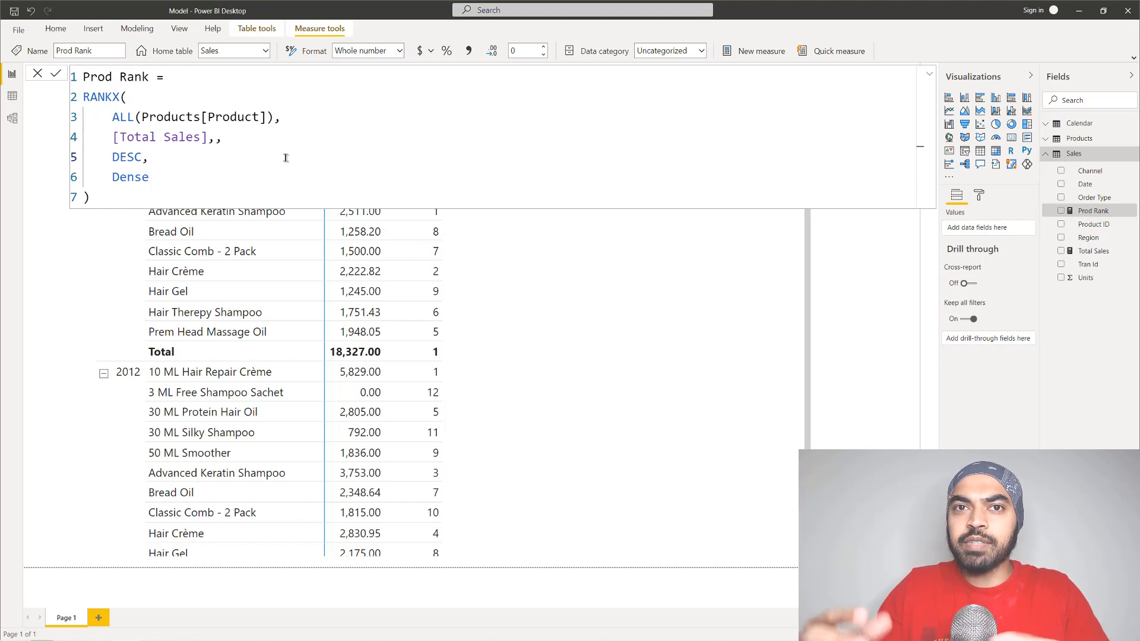
key(Up)
key(Up)
key(Up)
key(Home)
key(shift+Down)
key(shift+Down)
key(shift+Down)
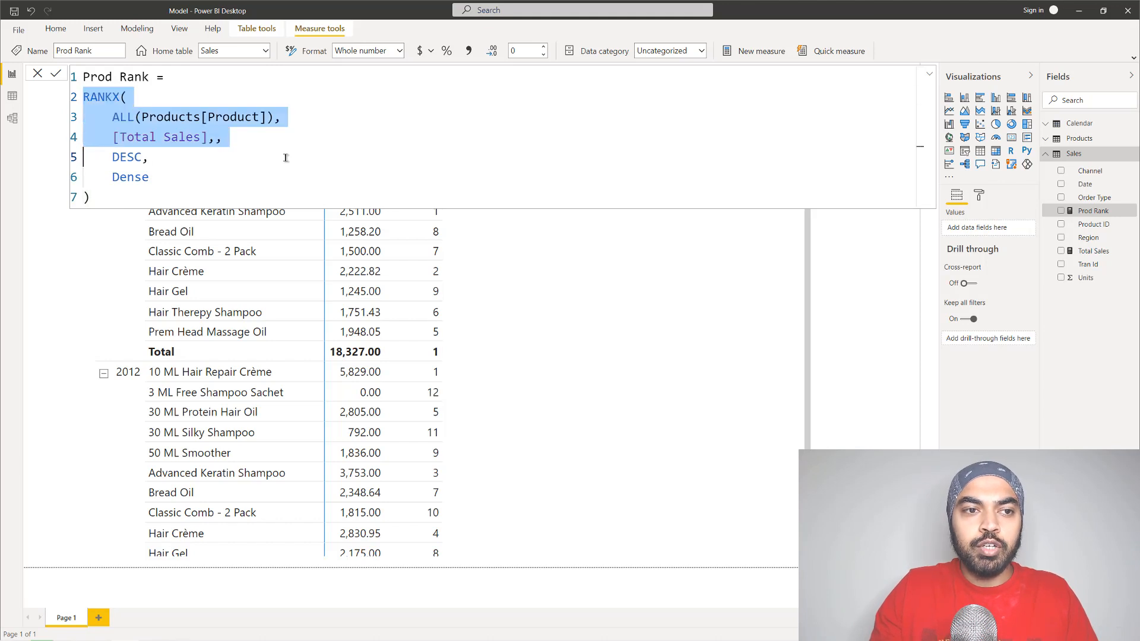
key(shift+Down)
key(shift+Down)
key(shift+Down)
key(ctrl+c)
key(Escape)
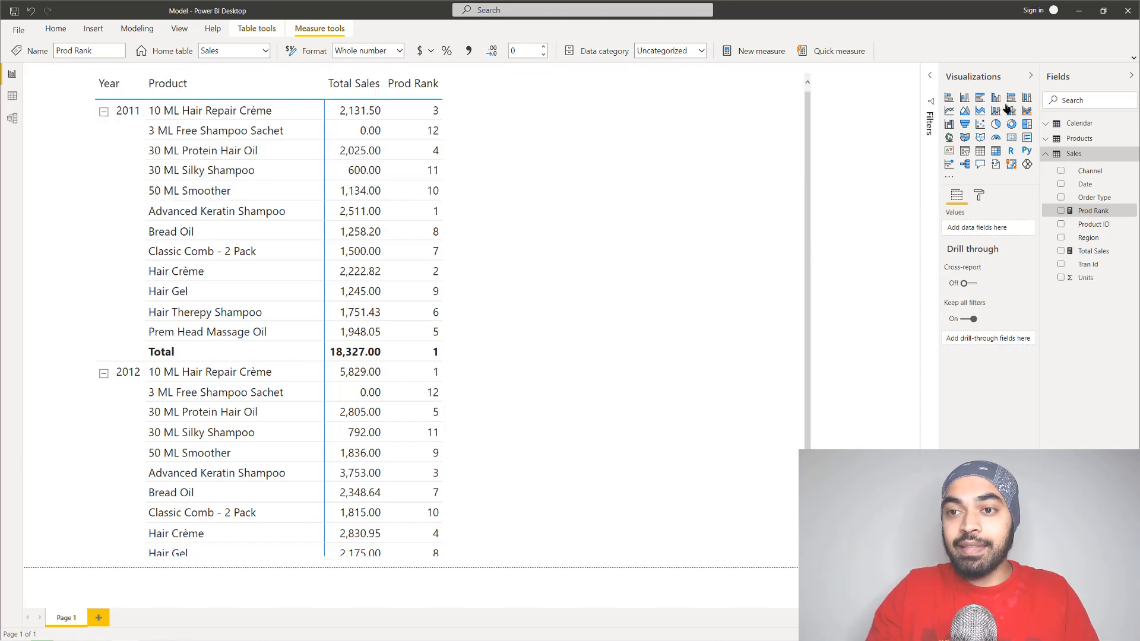
Create a Sales table measure named Explore Prod Rank and paste the copied RANKX expression below its name
right_click(1075, 155)
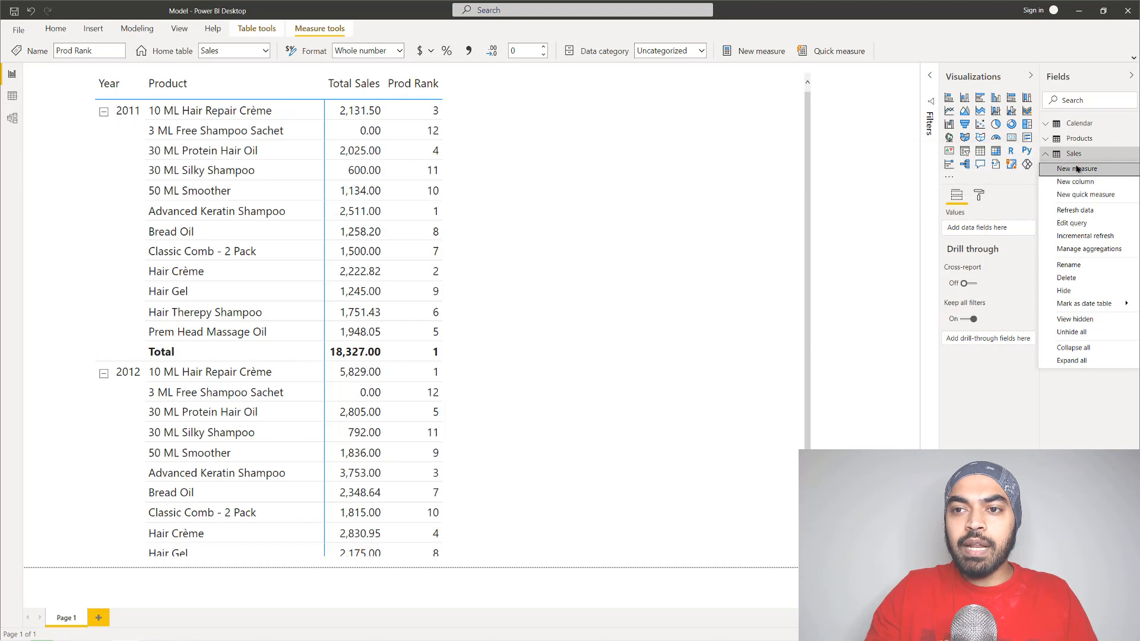
click(1077, 169)
key(ctrl+a)
text(Explore Prod Rank =)
key(shift+Return)
key(ctrl+v)
Replace the RANKX function with CONCATENATEX in the Explore Prod Rank formula
key(Up)
key(Up)
key(Up)
key(Up)
key(Up)
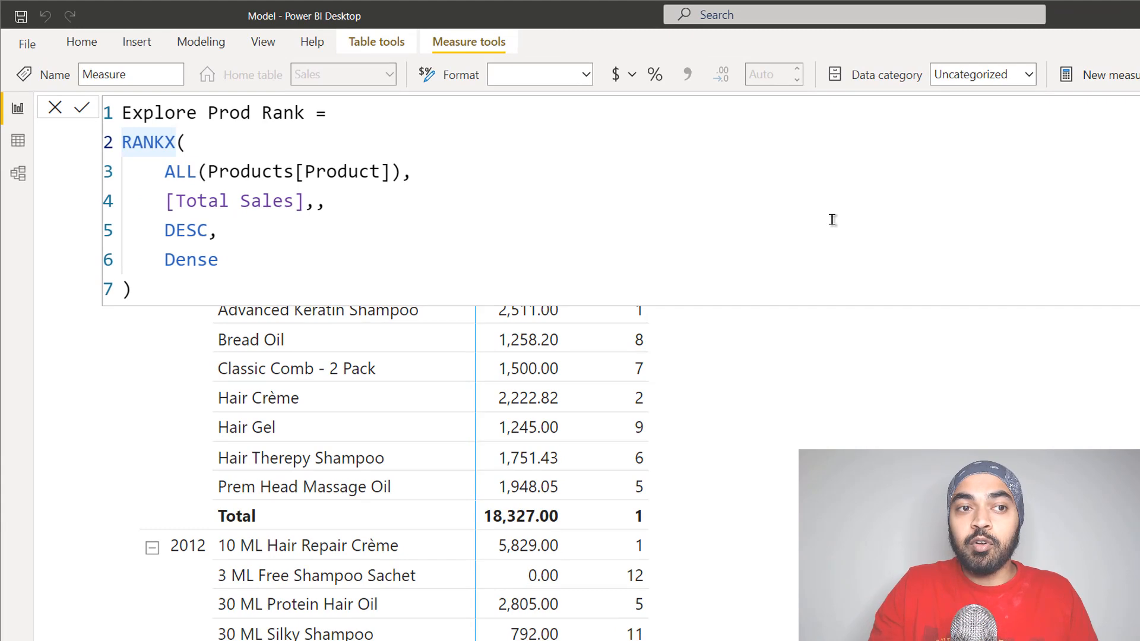
key(ctrl+shift+Right)
text(Con)
key(Down)
key(Tab)
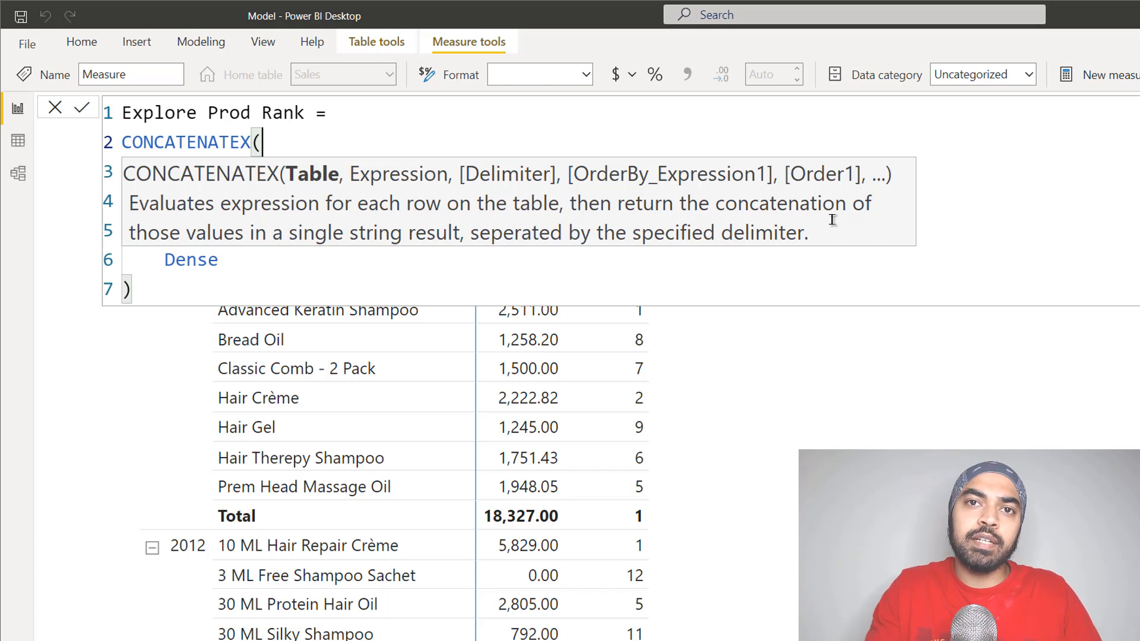
Replace ALL(Products[Product]) with the plain Products table as the first argument of CONCATENATEX
key(Down)
key(Left)
key(Left)
key(Left)
key(Left)
key(Left)
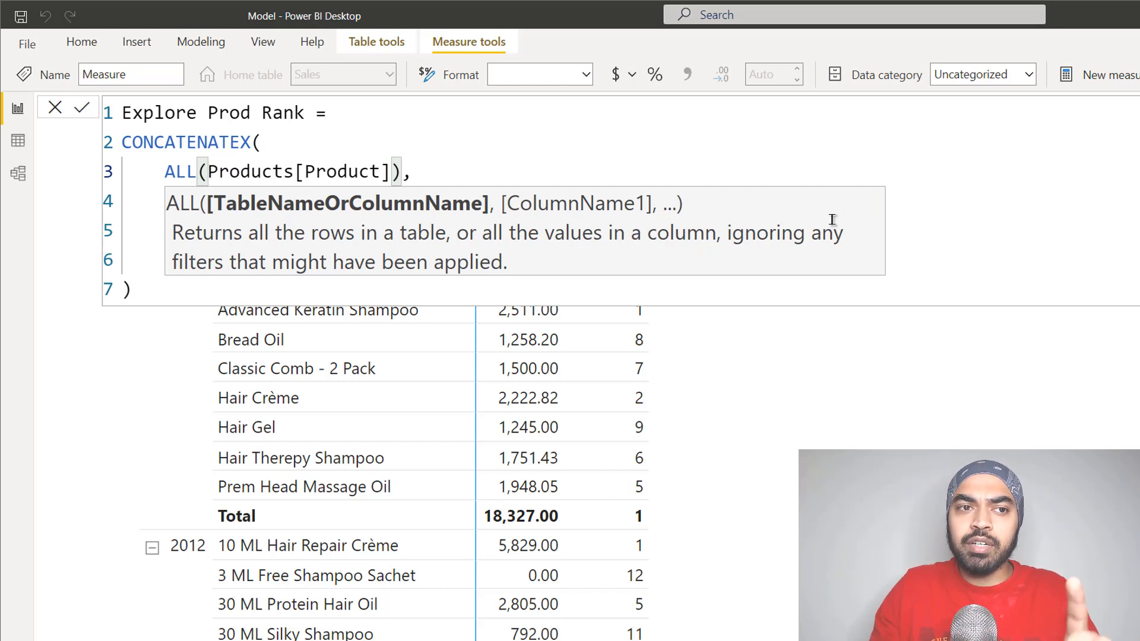
key(Left)
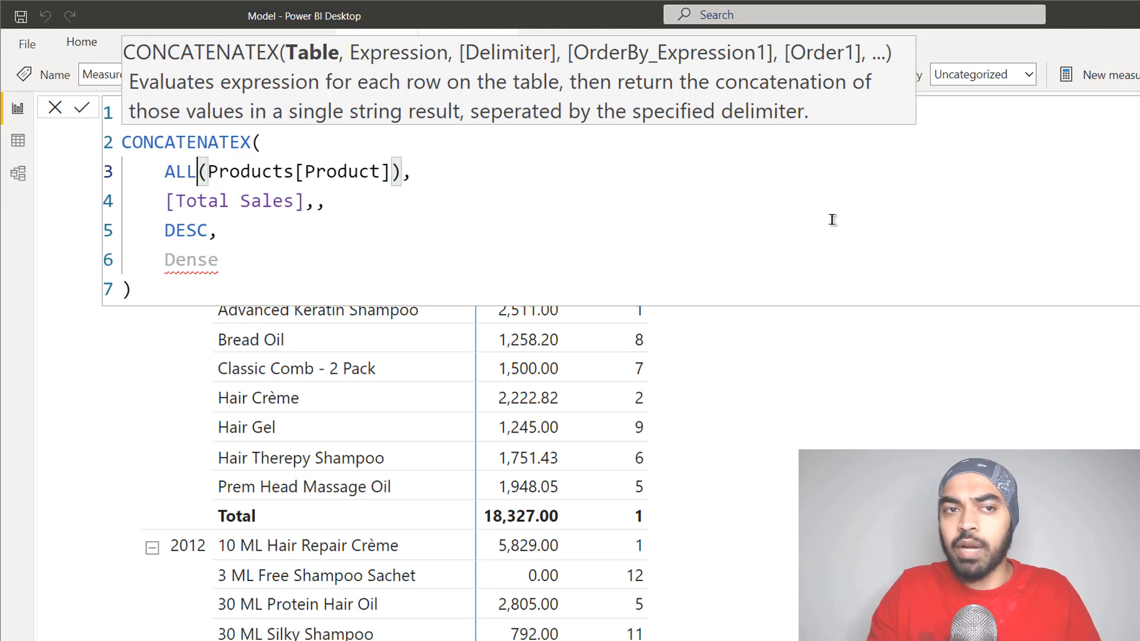
key(ctrl+Left)
key(ctrl+shift+Right)
key(shift+Right)
key(BackSpace)
key(ctrl+Right)
key(ctrl+Right)
key(shift+End)
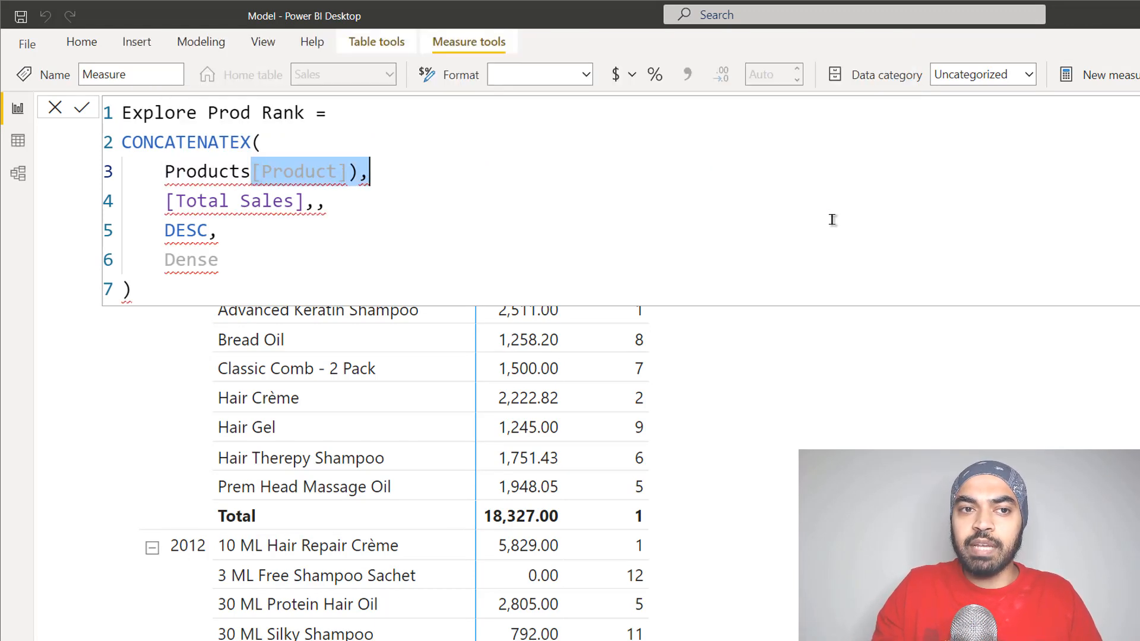
text(,)
key(Escape)
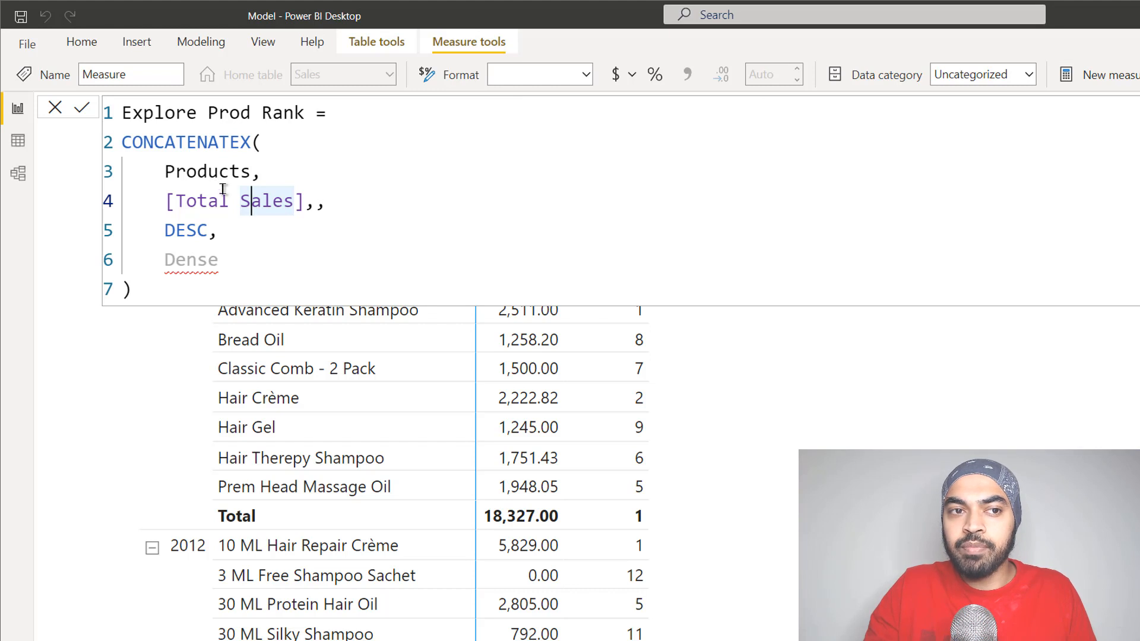
Reduce the Explore Prod Rank formula to CONCATENATEX(Products, [Total Sales]) and add the measure to the matrix
click(316, 205)
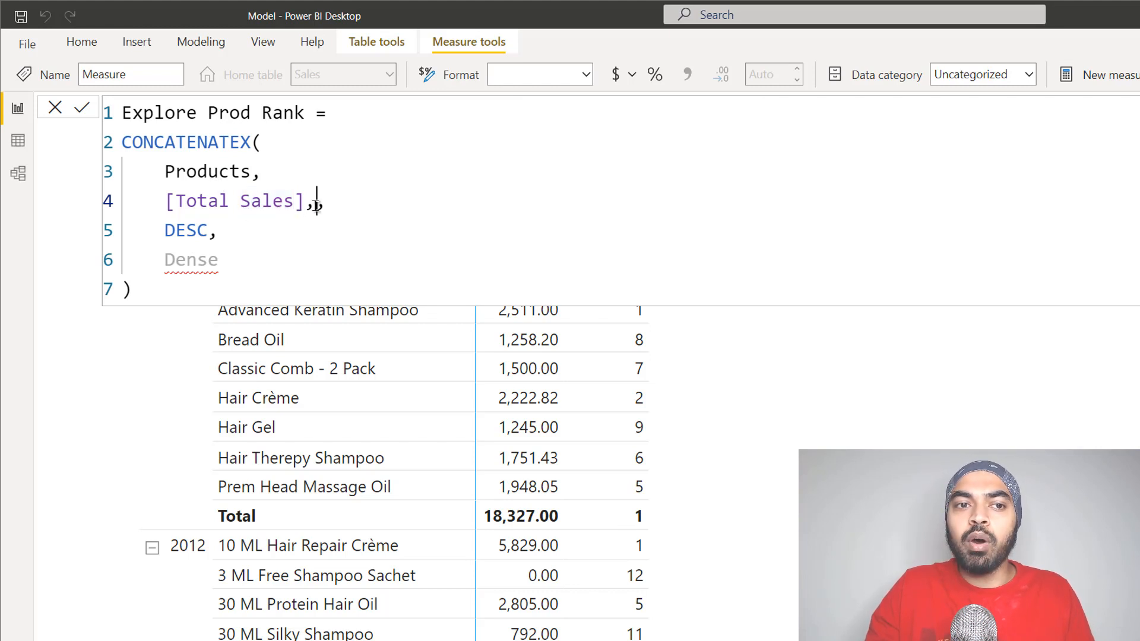
key(Left)
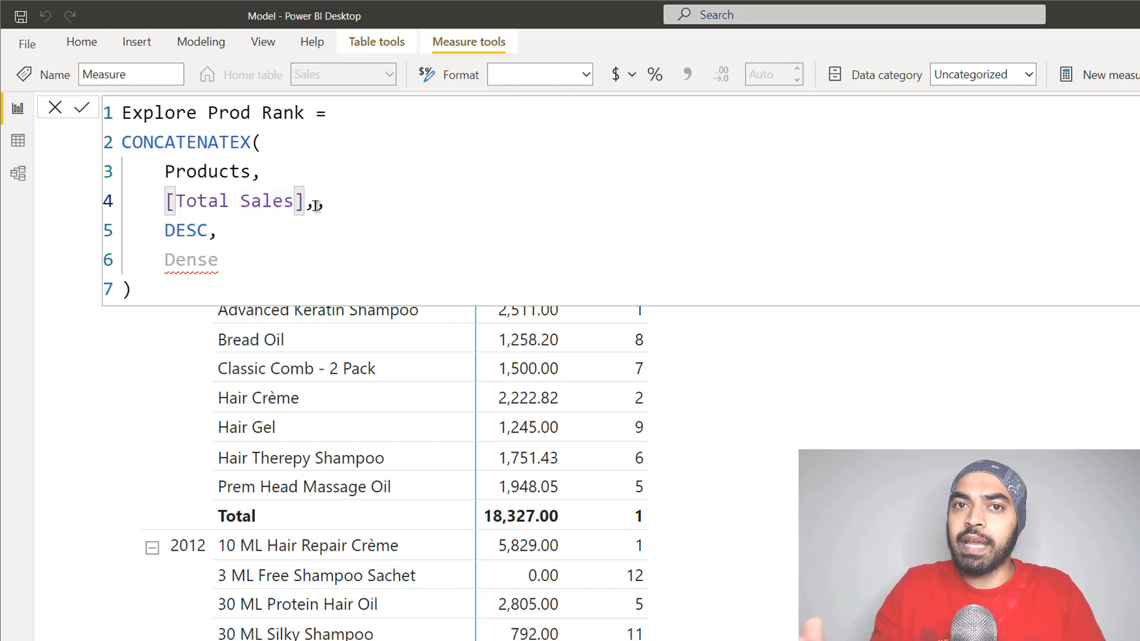
key(Return)
text())
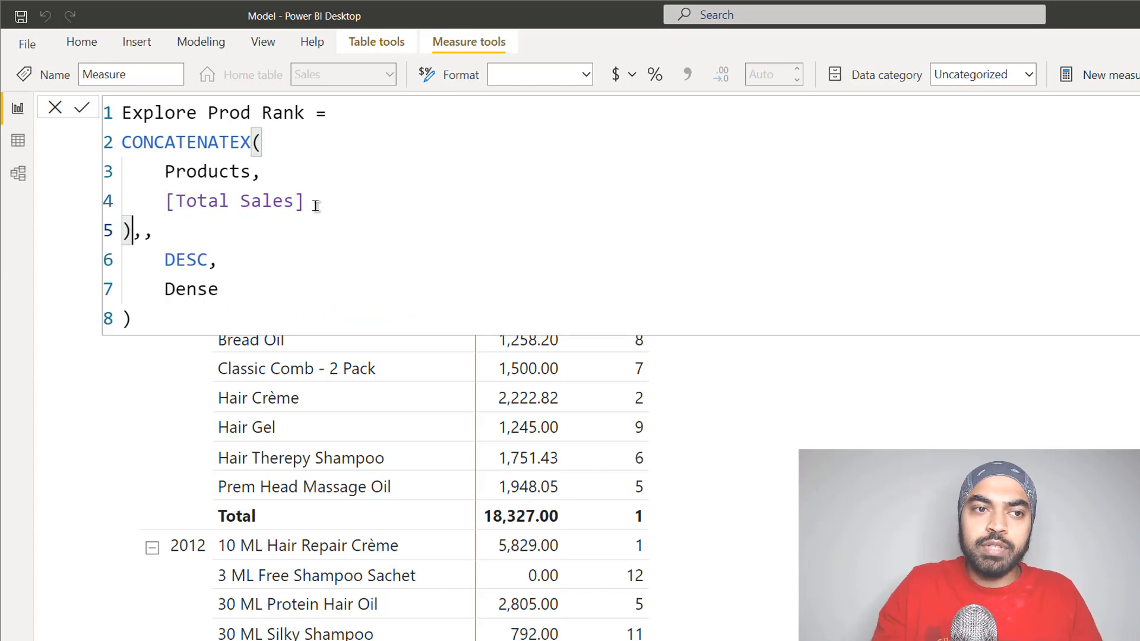
key(shift+Down)
key(shift+Down)
key(shift+Down)
key(Delete)
key(Return)
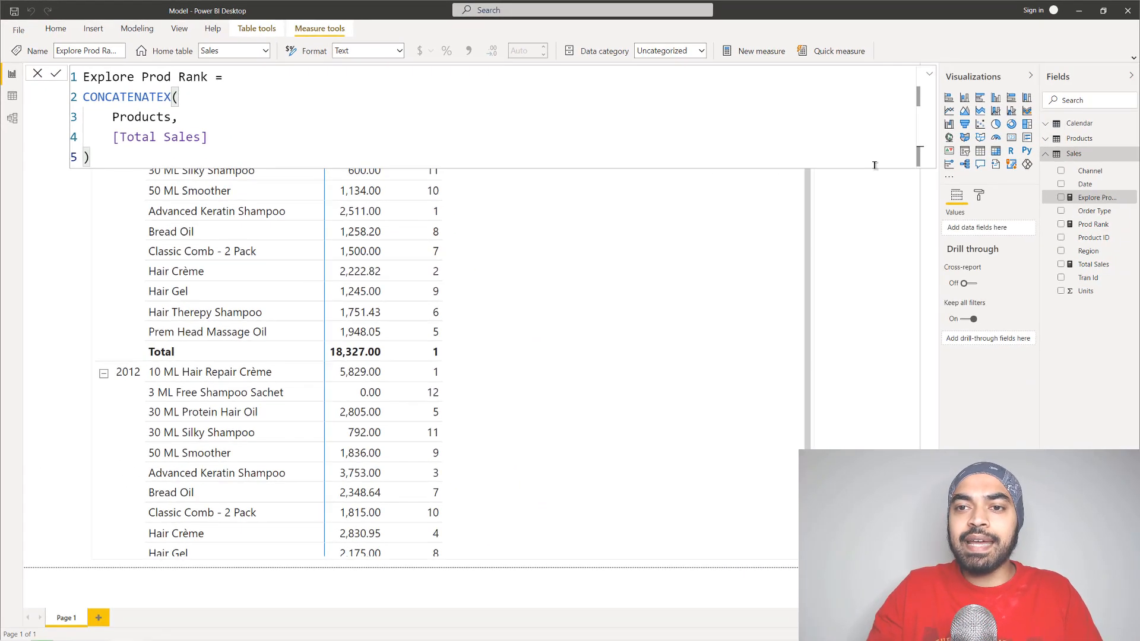
drag(1100, 201, 631, 264)
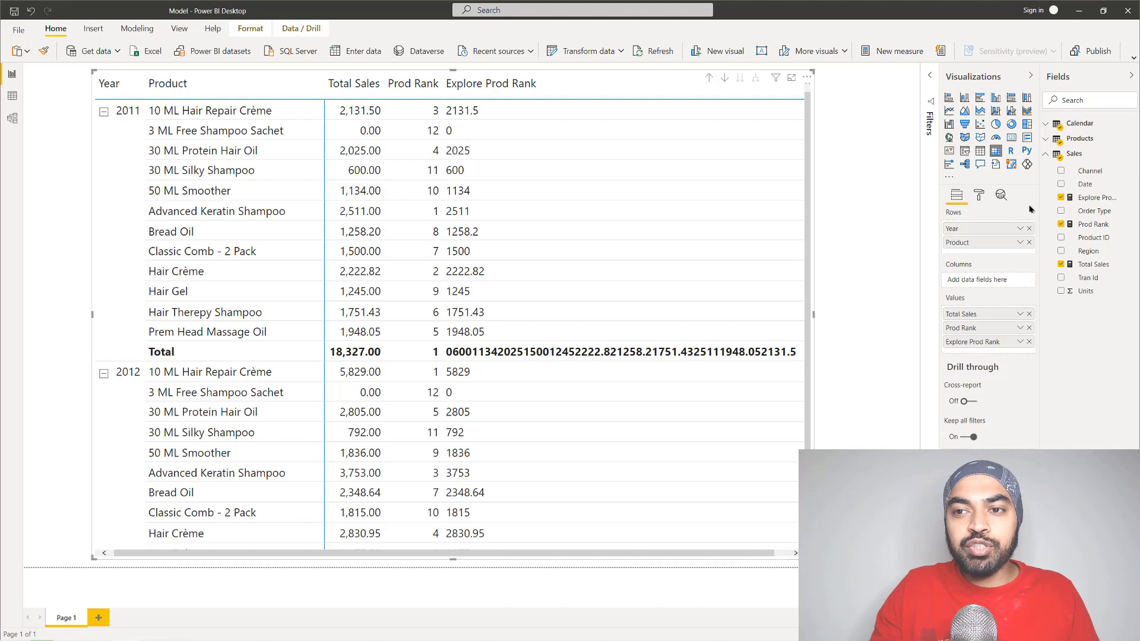
Change the first CONCATENATEX argument in Explore Prod Rank to ALL(Products[Product]) and commit the formula
click(1096, 199)
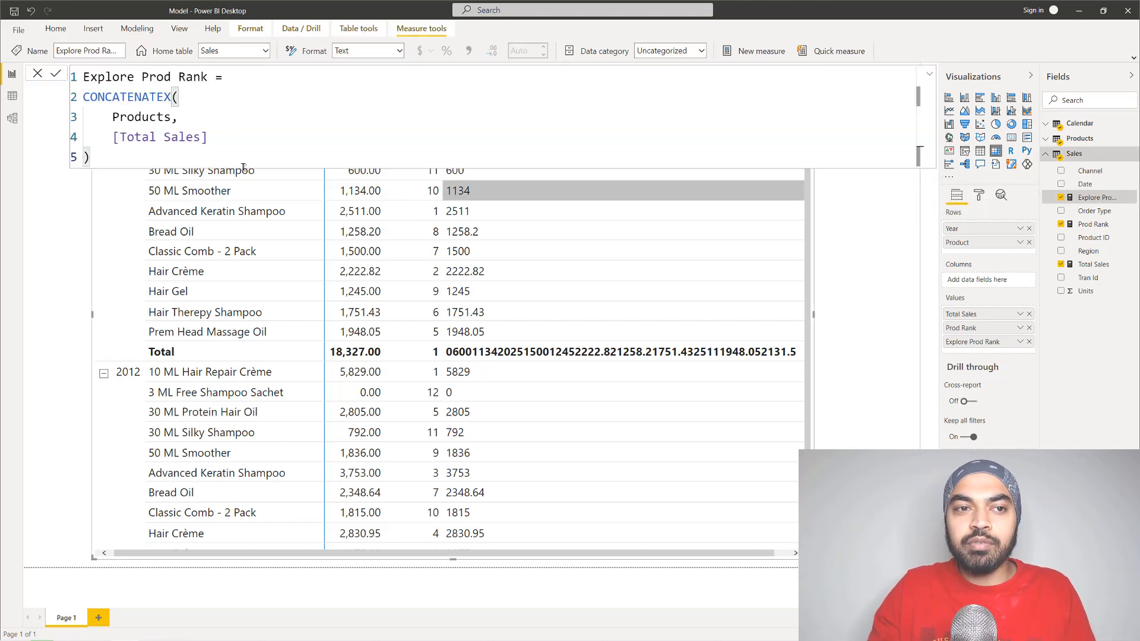
click(155, 113)
text(ALL()
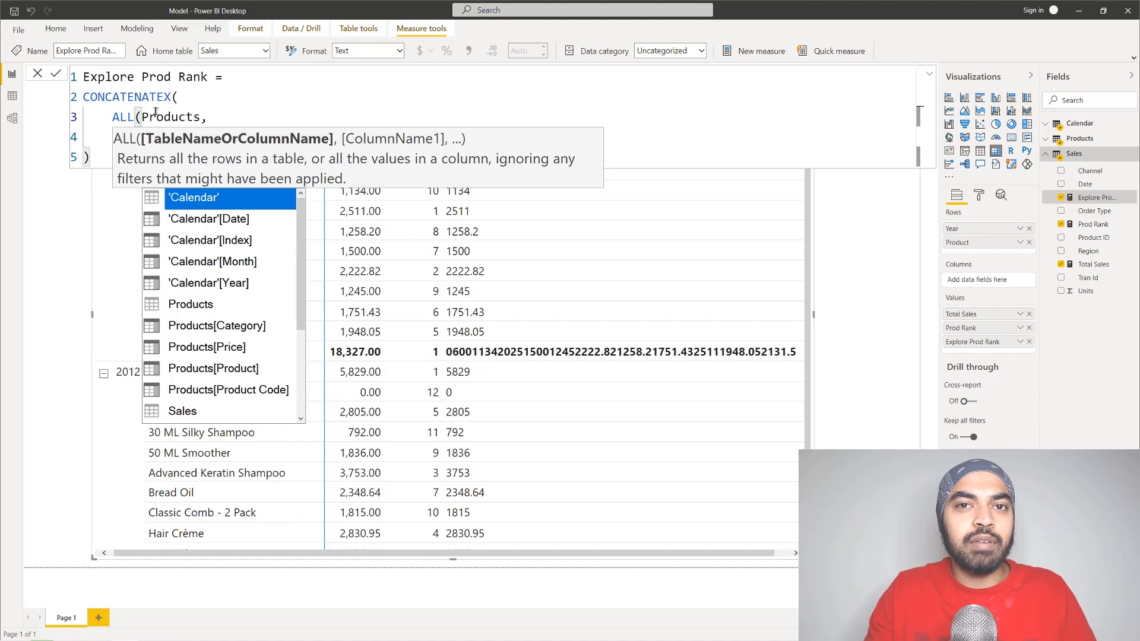
key(Left)
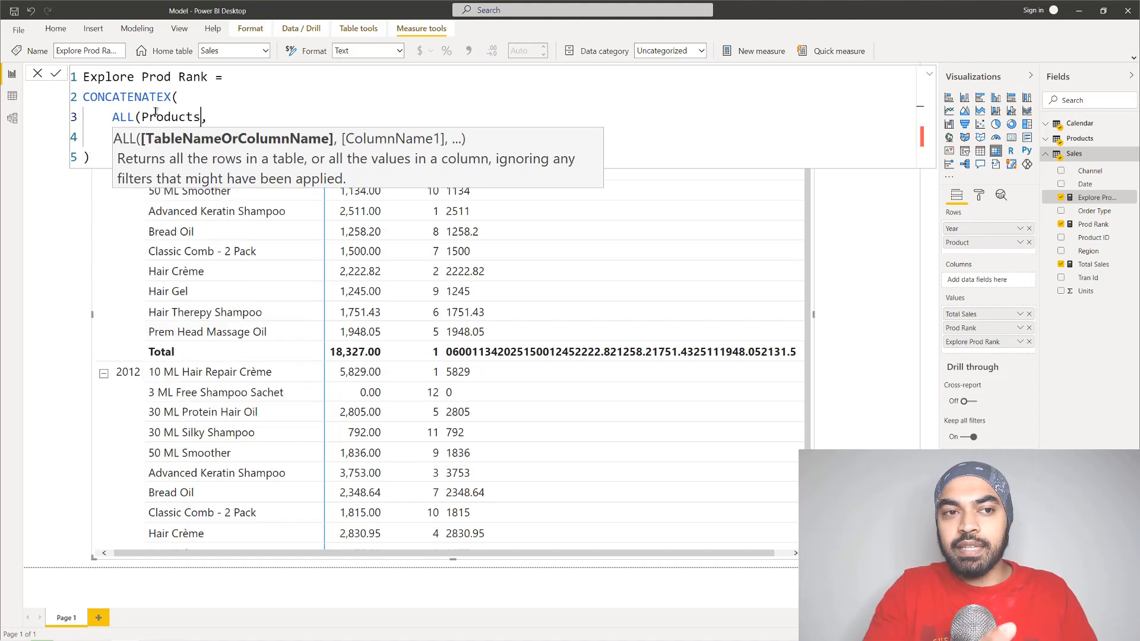
text([p)
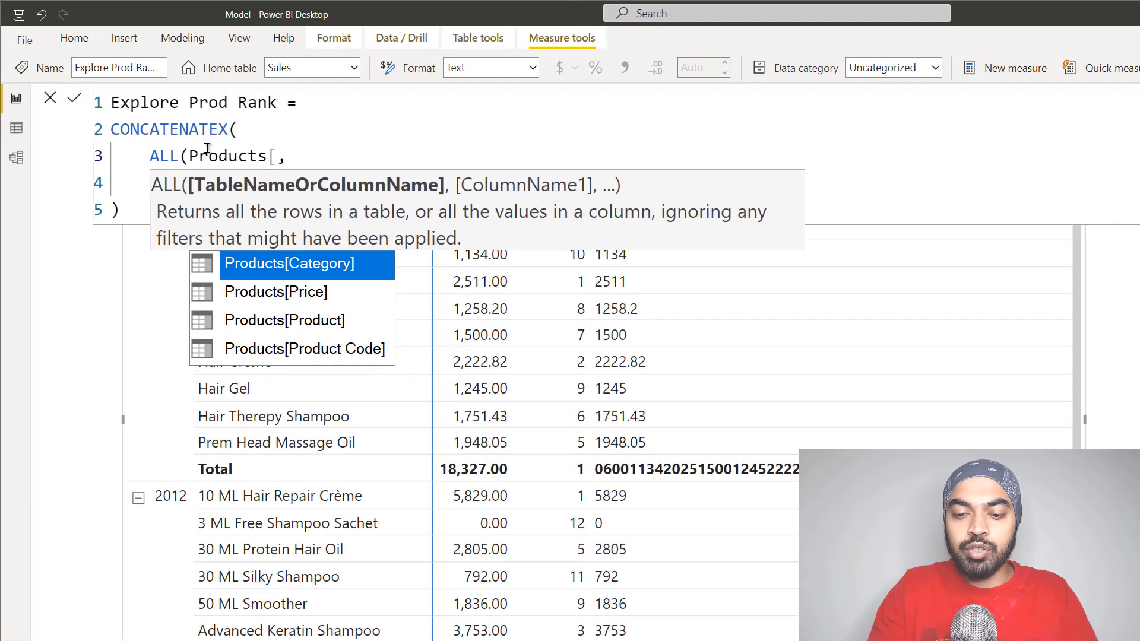
key(Down)
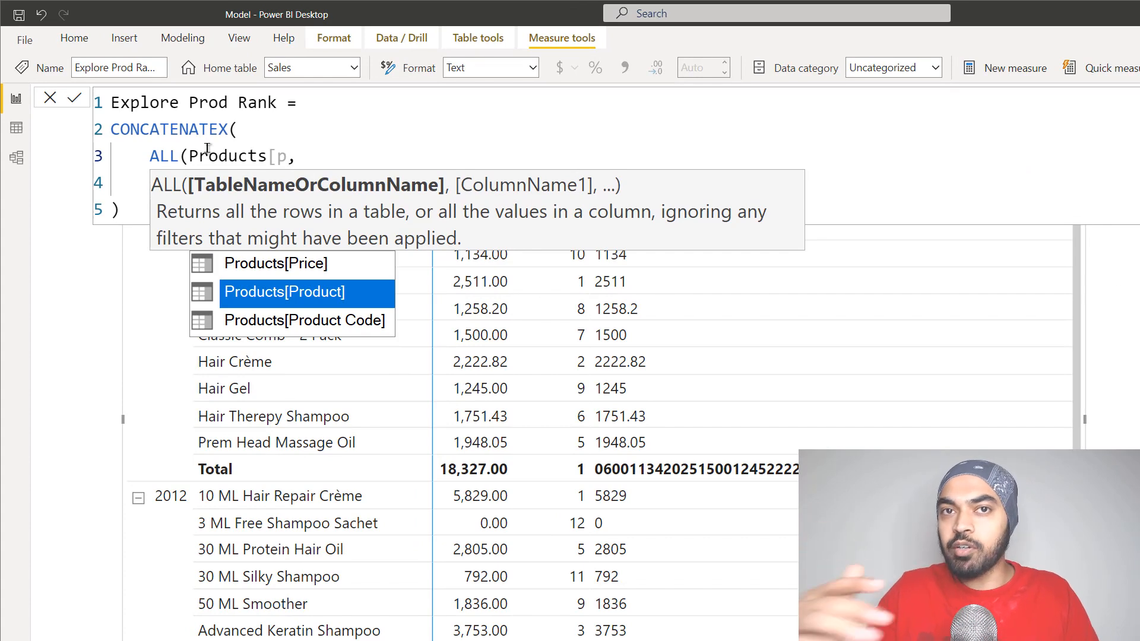
key(Tab)
text())
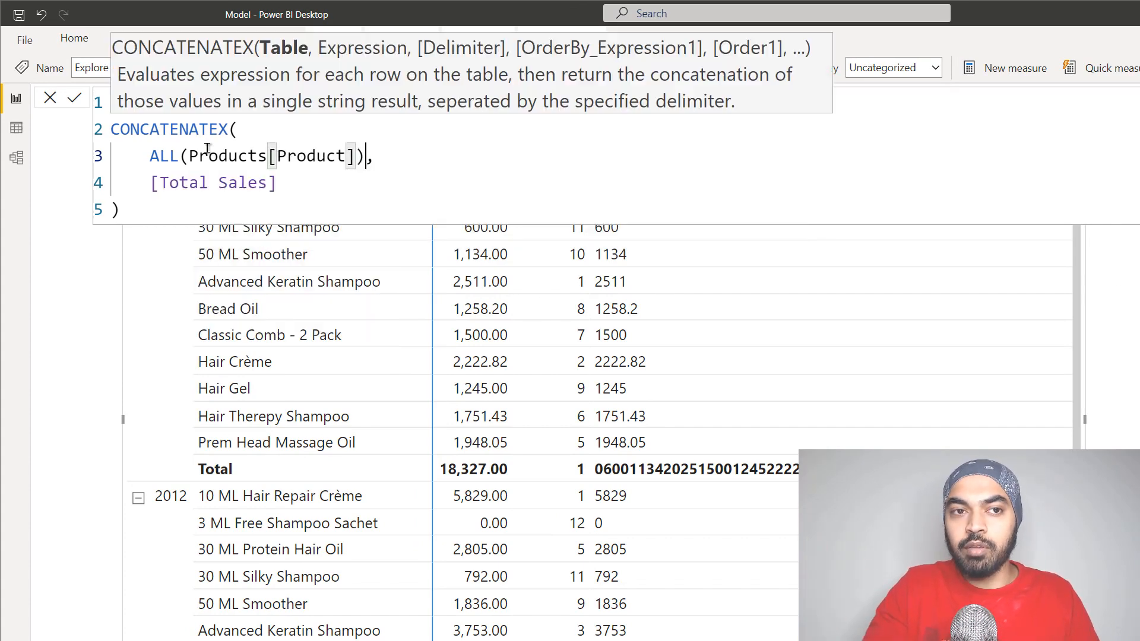
key(Down)
key(Down)
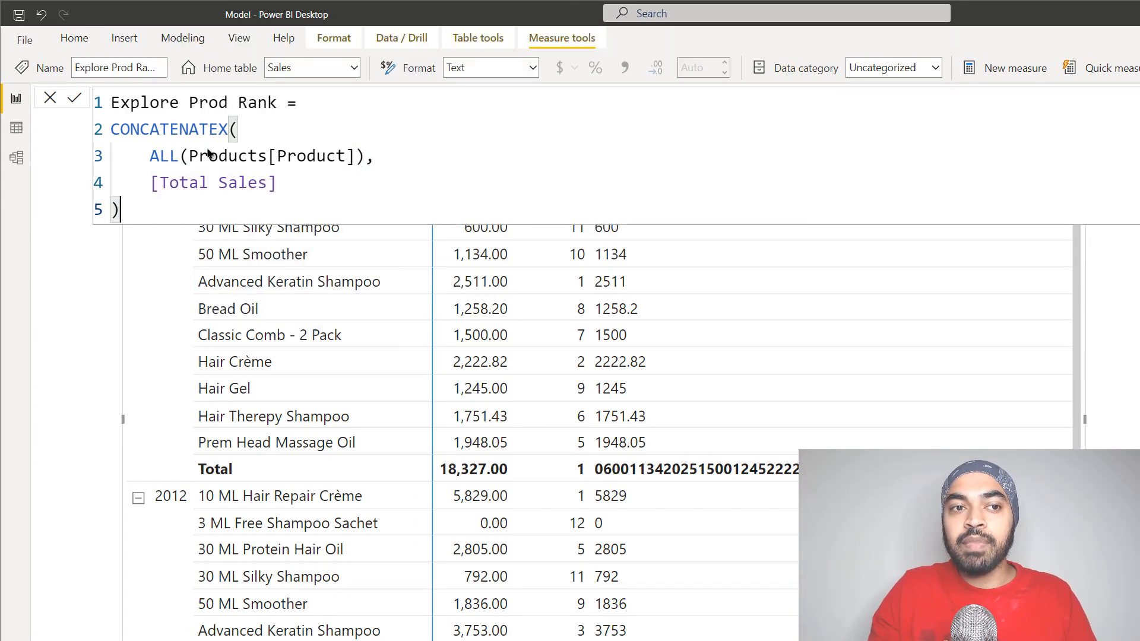
key(Return)
click(245, 156)
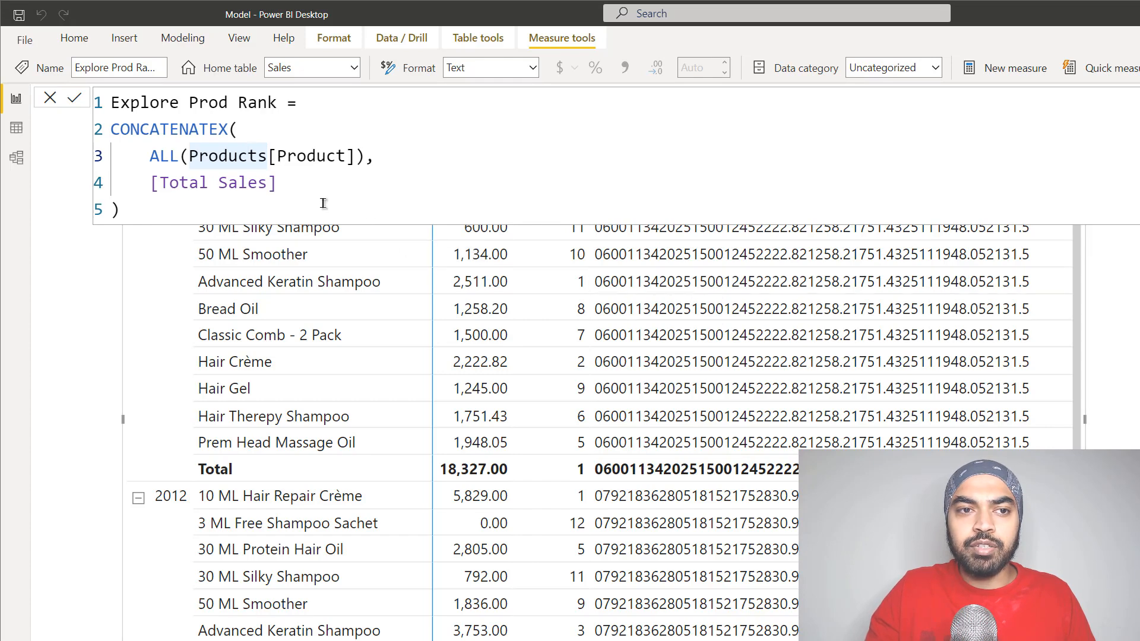
click(308, 176)
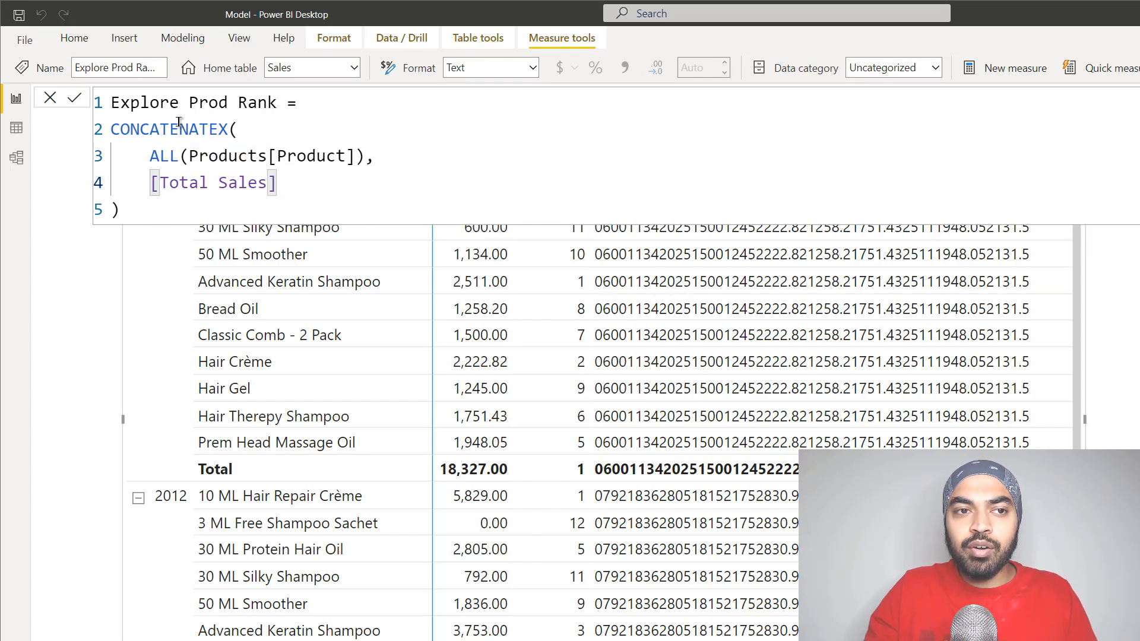
drag(159, 161, 309, 161)
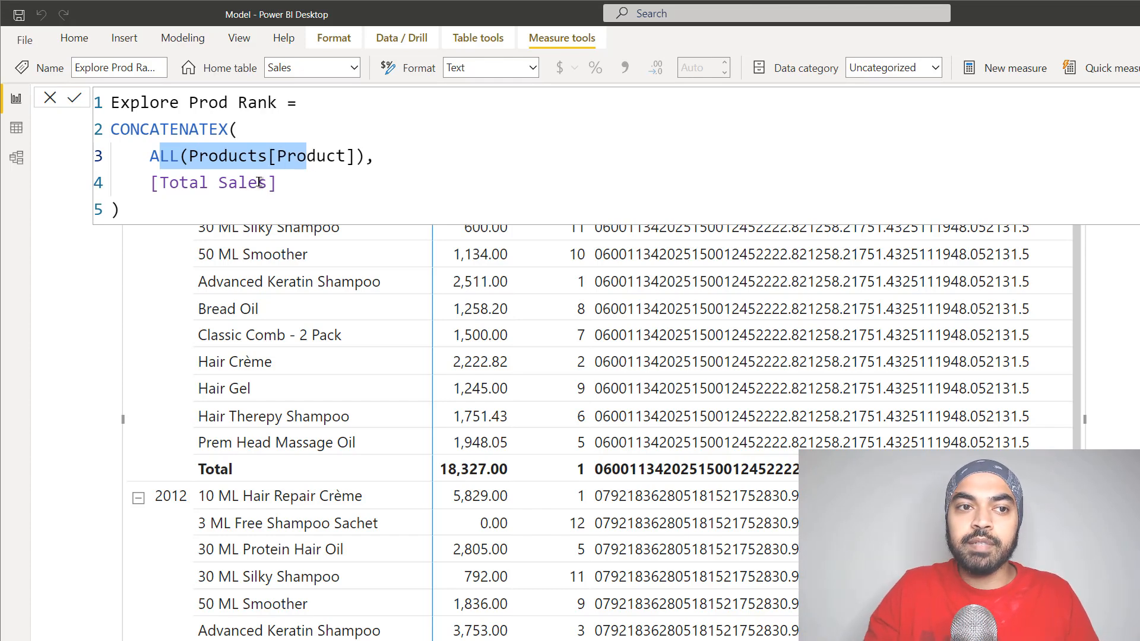
click(189, 183)
drag(190, 182, 239, 189)
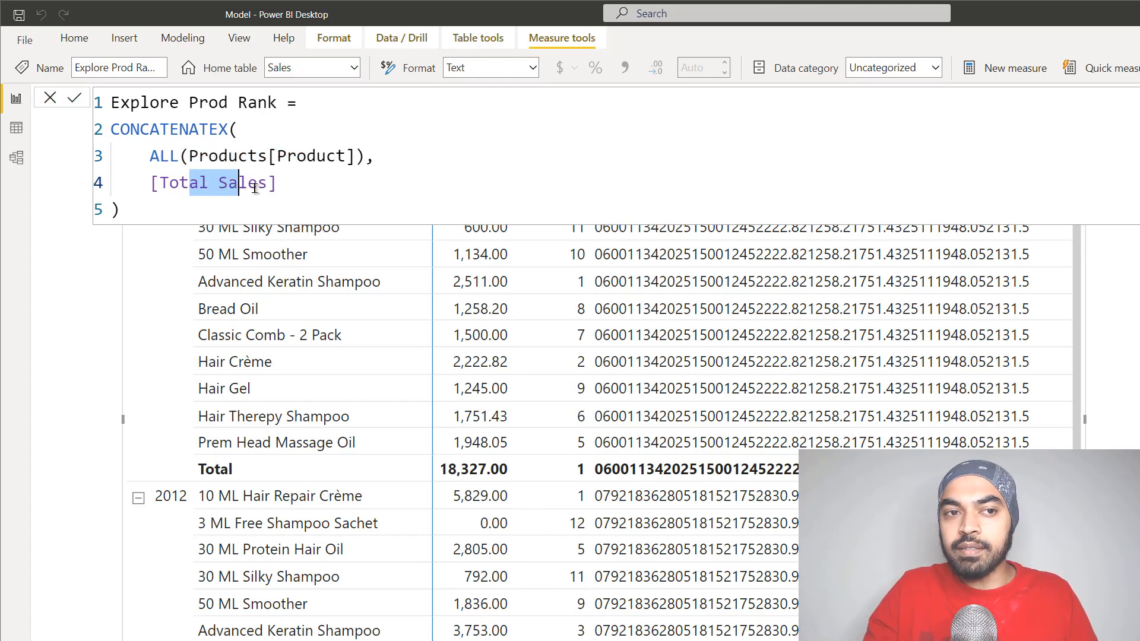
Add ", " as the delimiter argument after [Total Sales] in the CONCATENATEX formula and commit it
click(288, 188)
text(,)
key(Return)
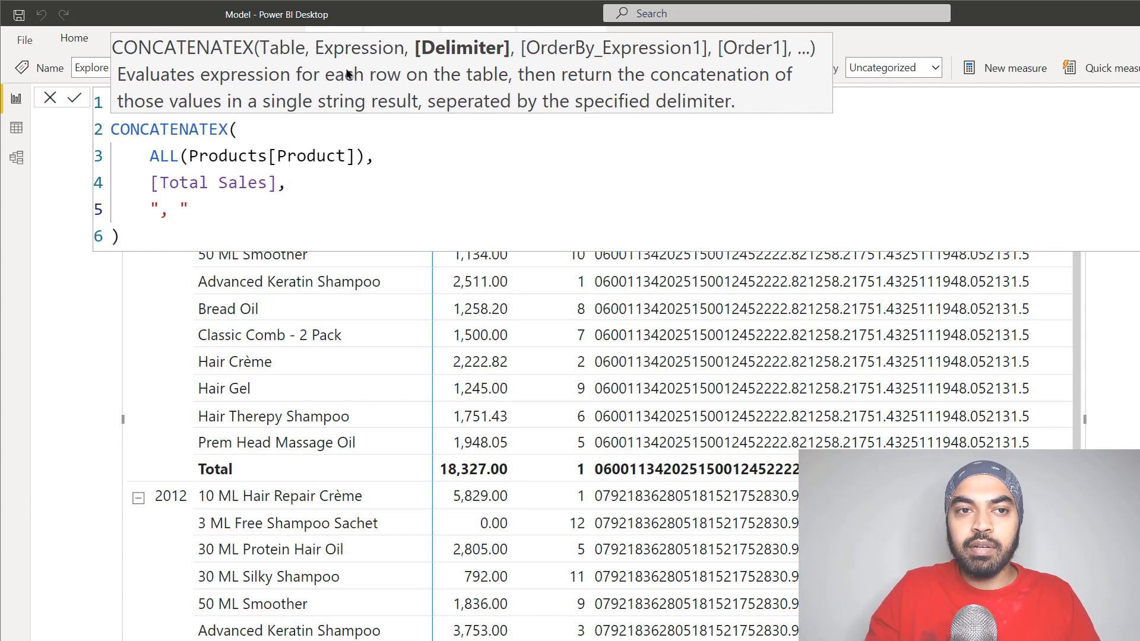
key(Return)
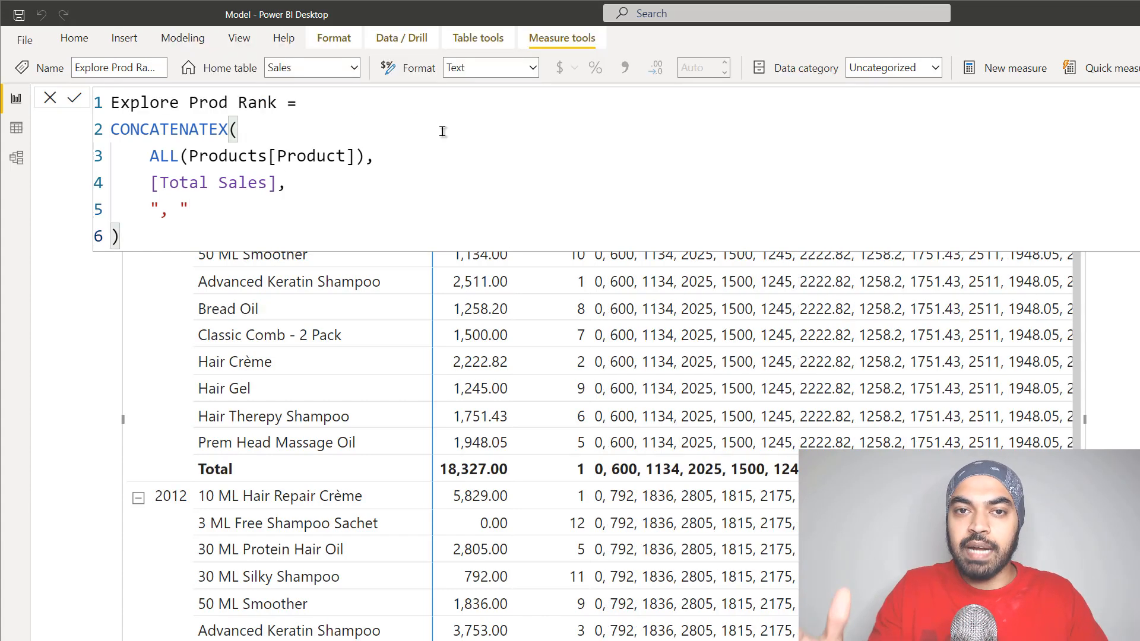
key(Up)
key(Up)
key(Up)
key(End)
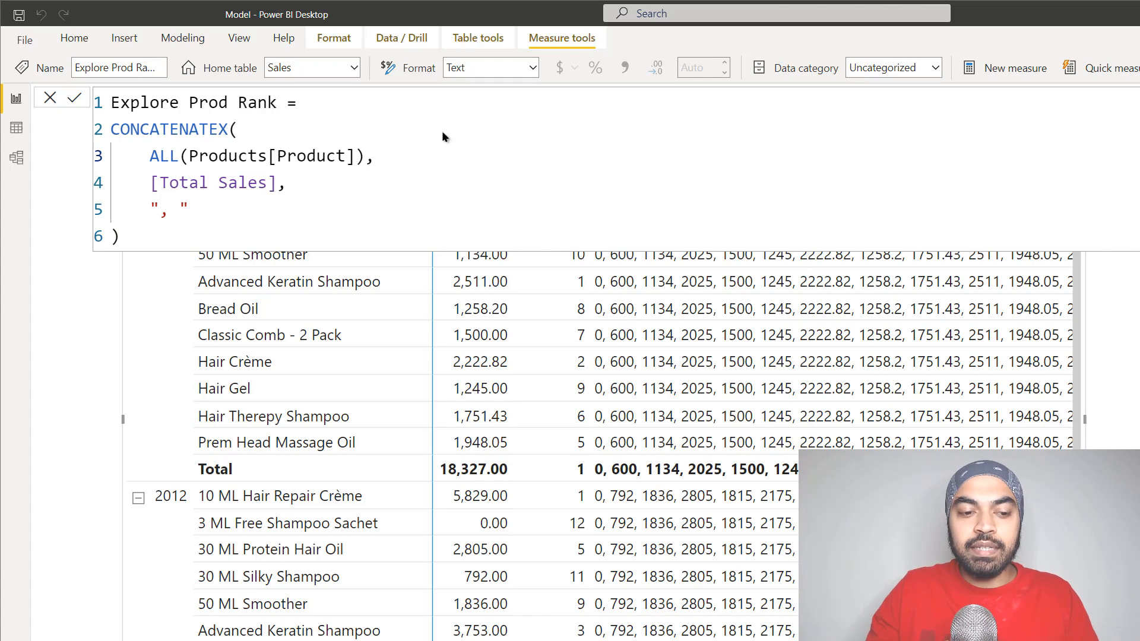
key(Escape)
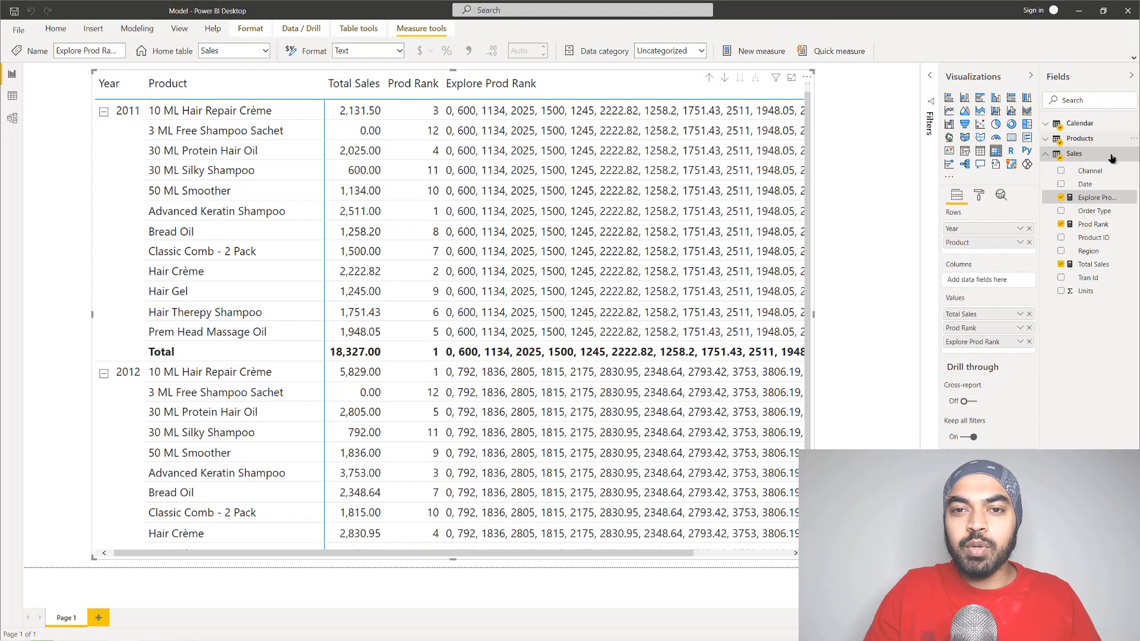
Replace the delimiter in the Explore Prod Rank formula with UNICHAR(10) and commit it
click(1094, 225)
click(1096, 197)
click(187, 162)
key(shift+Left)
key(shift+Left)
key(shift+Left)
key(shift+Left)
text(UNICHAR(10))
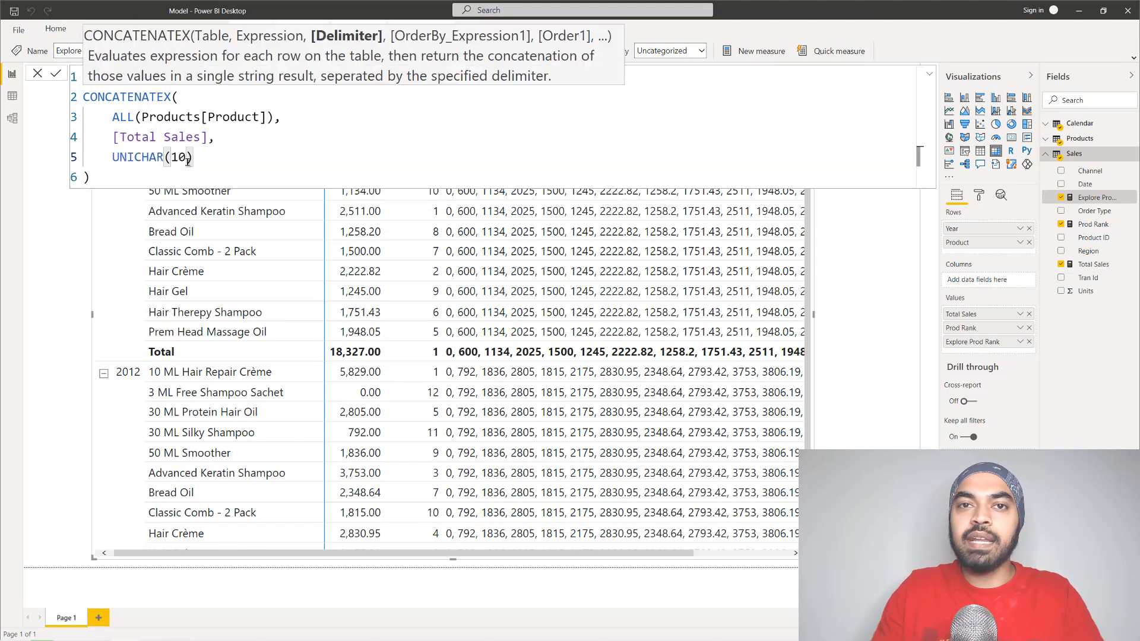
key(Return)
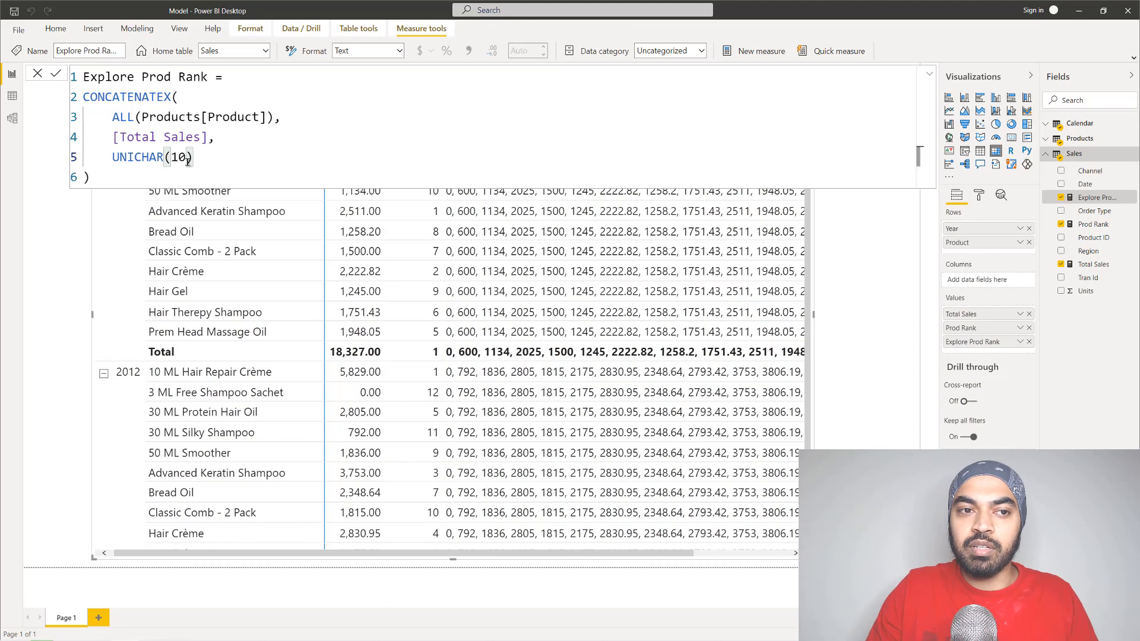
click(510, 115)
key(Escape)
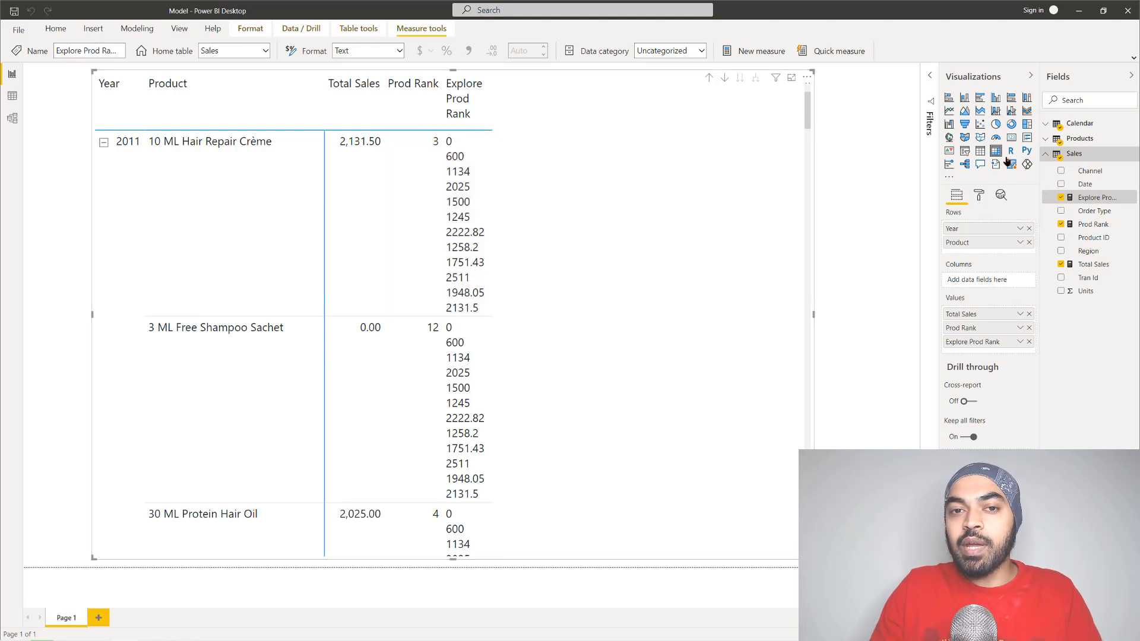
In the Explore Prod Rank formula, append & " | " & to the [Total Sales] expression
click(1094, 224)
click(1097, 197)
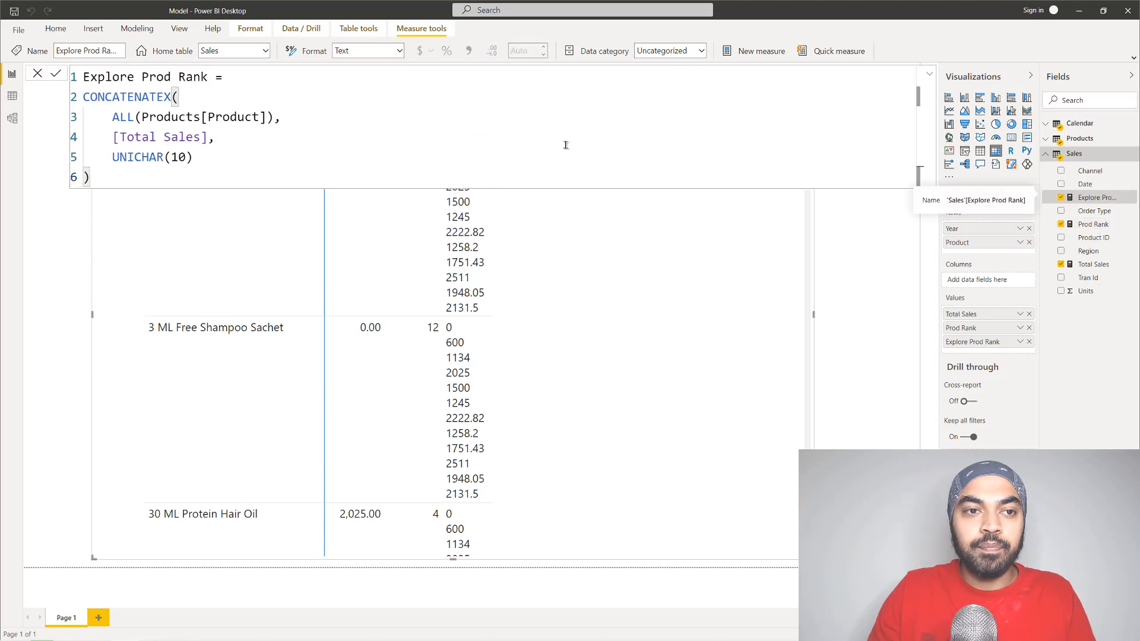
click(238, 150)
key(Up)
key(Up)
key(Down)
key(Right)
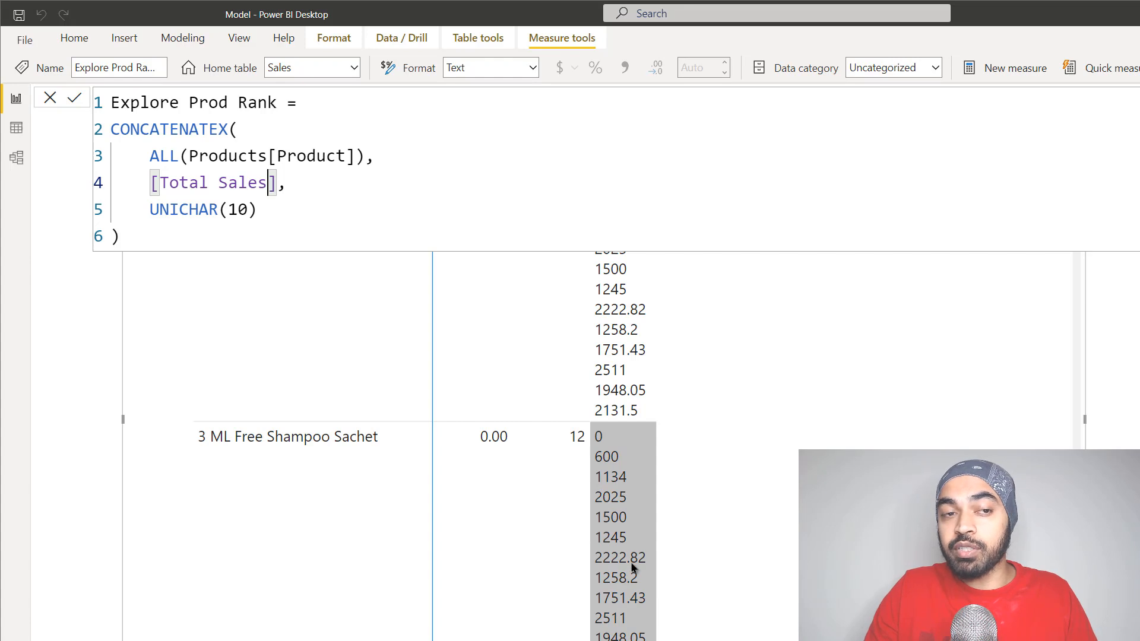
key(Right)
text(& )
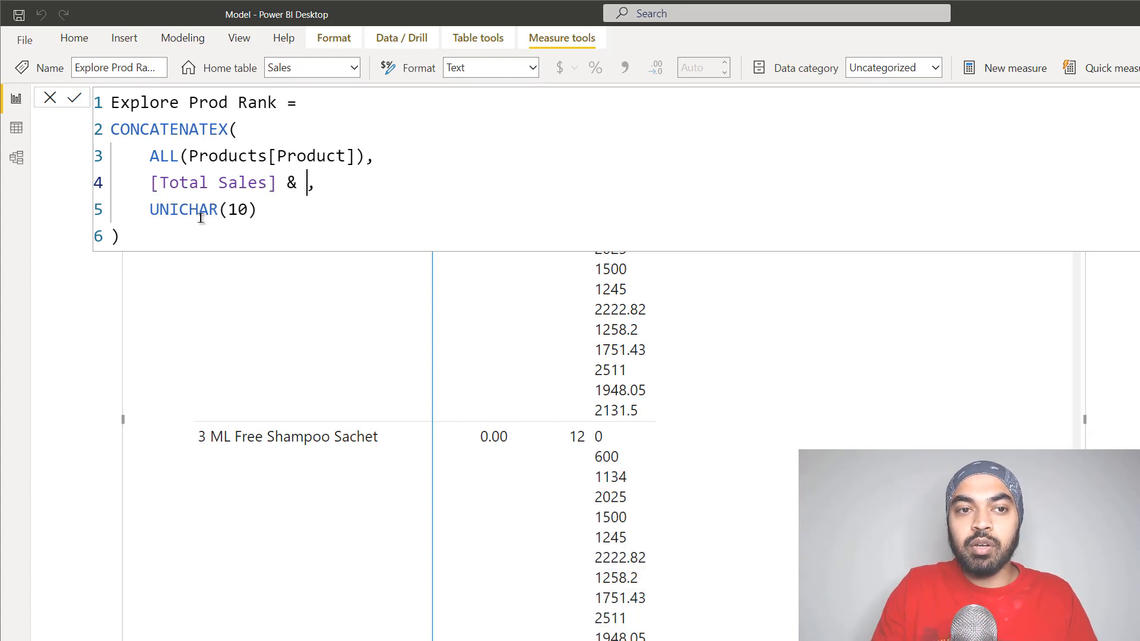
text("|)
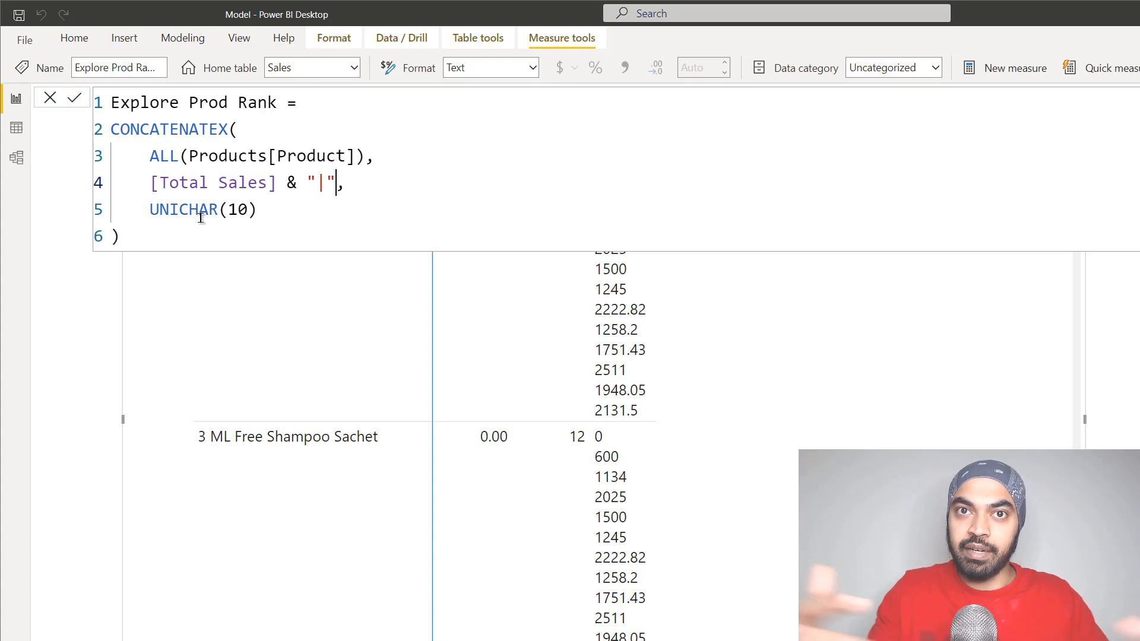
key(Left)
key(Left)
key(Right)
key(Right)
text(&)
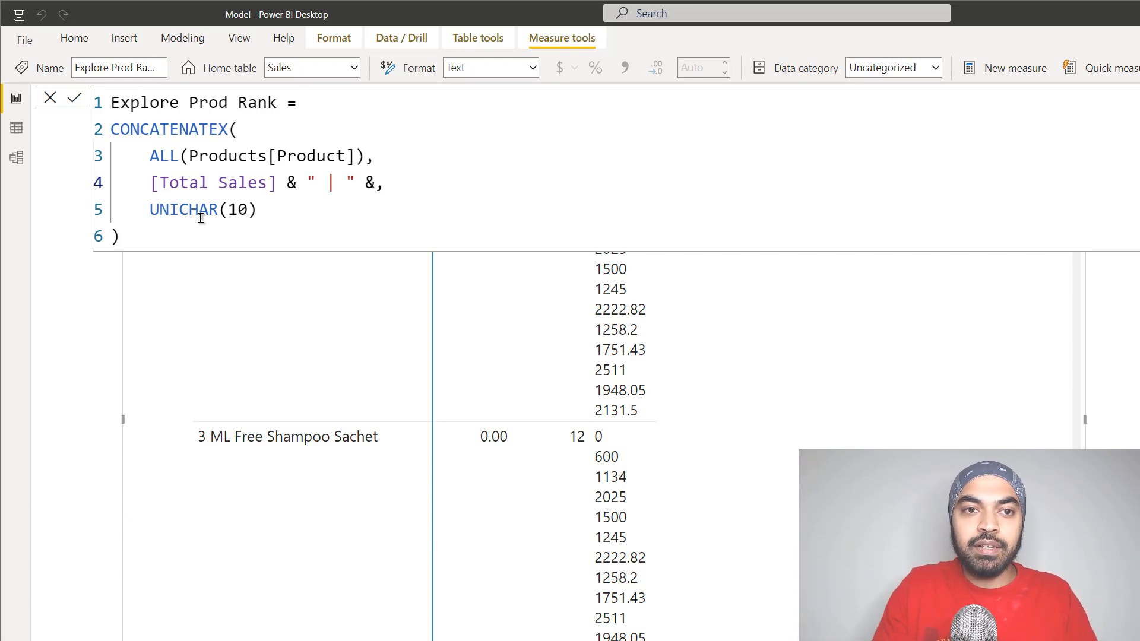
Start a nested RANKX on a new line after the ampersand, with ALL(Products[Product]) as its table
key(Return)
text(rank,)
key(Tab)
key(Return)
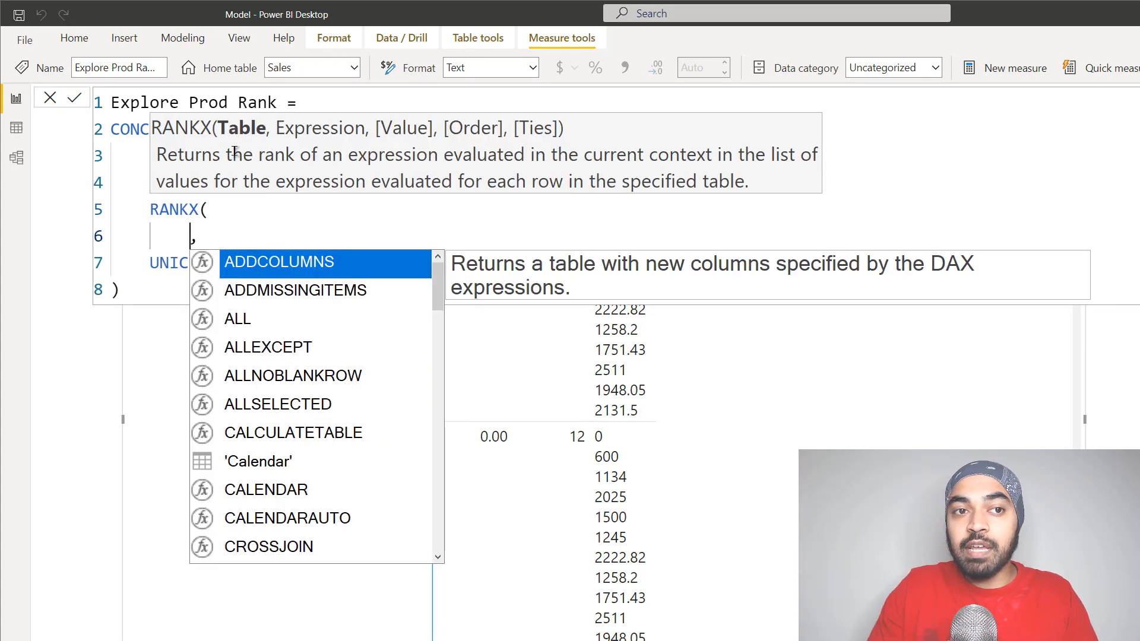
key(Escape)
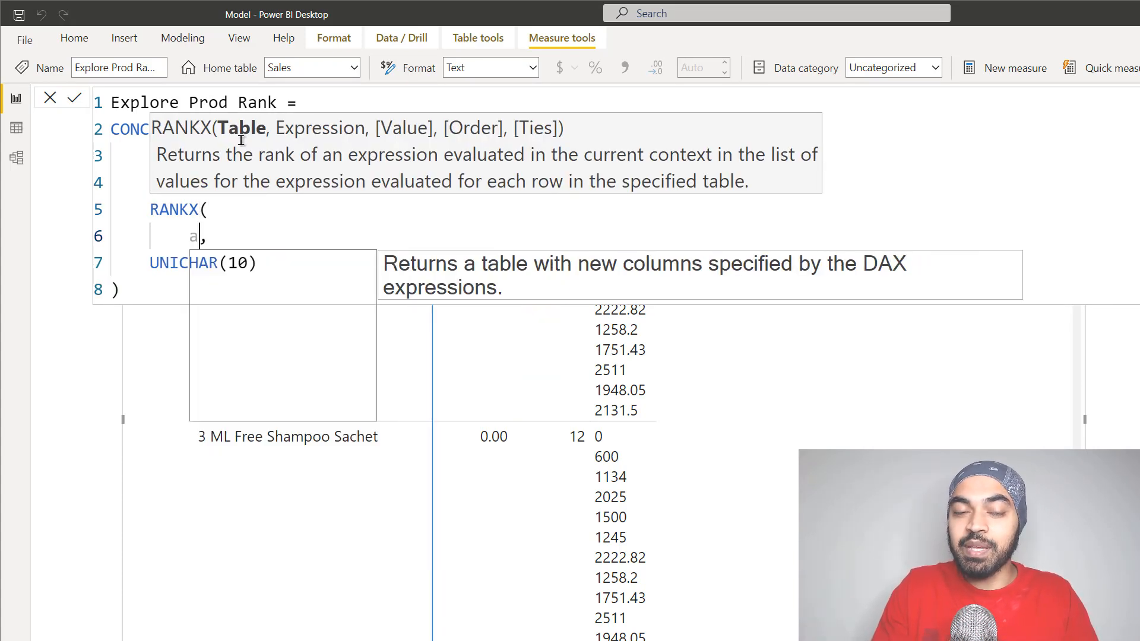
text(all)
key(Tab)
text(pro)
key(Down)
key(Down)
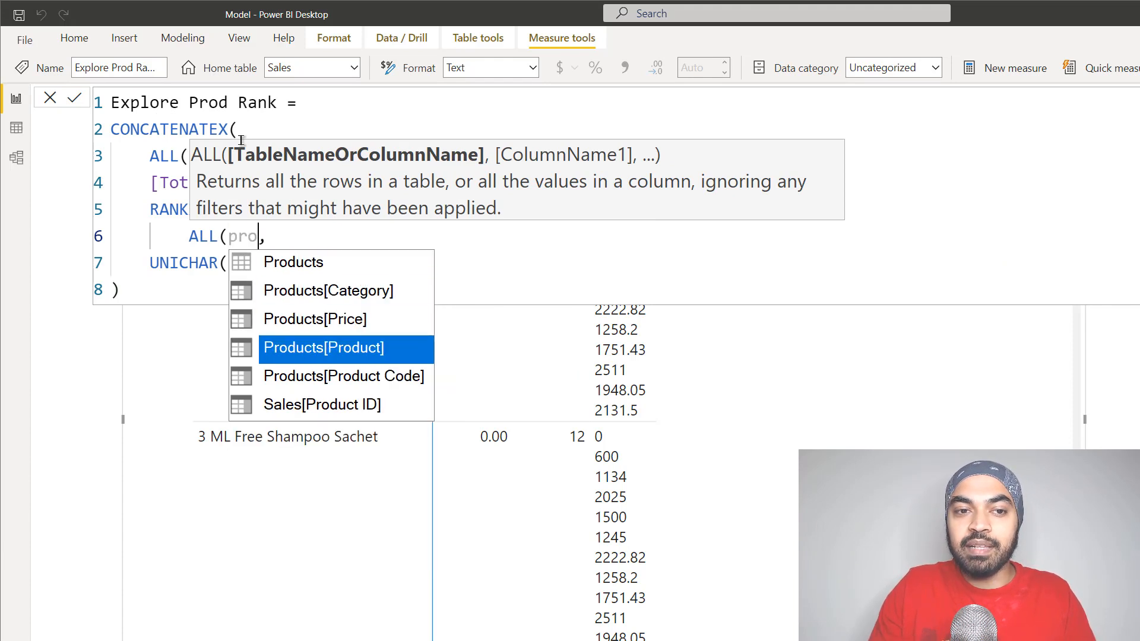
key(Tab)
text())
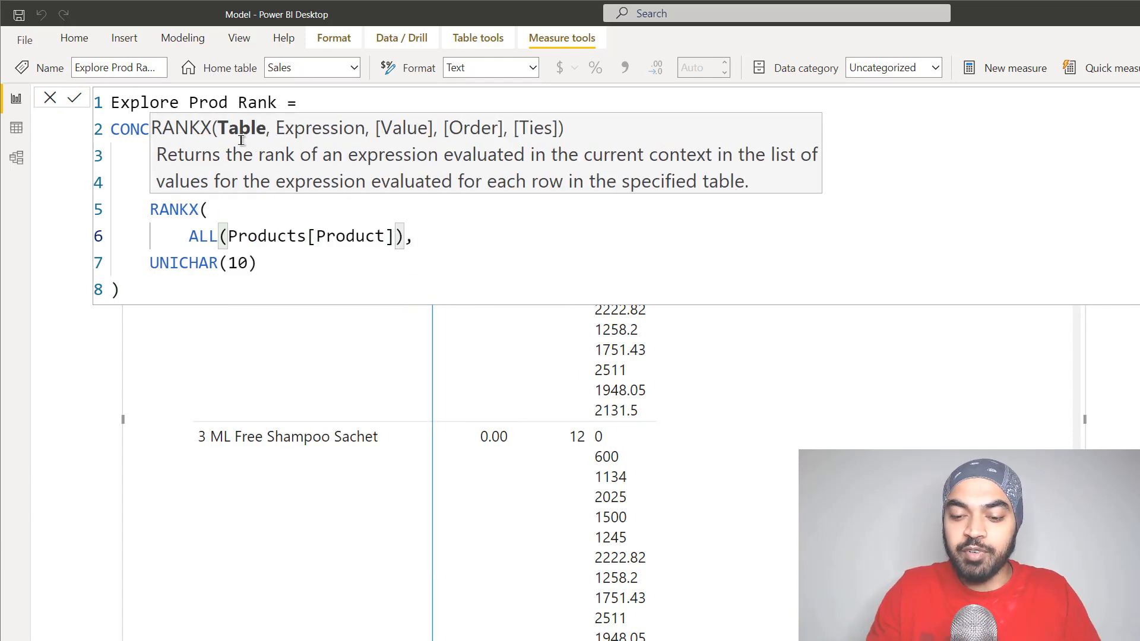
Enter [Total Sales] as the expression argument of the nested RANKX
text(,)
key(Return)
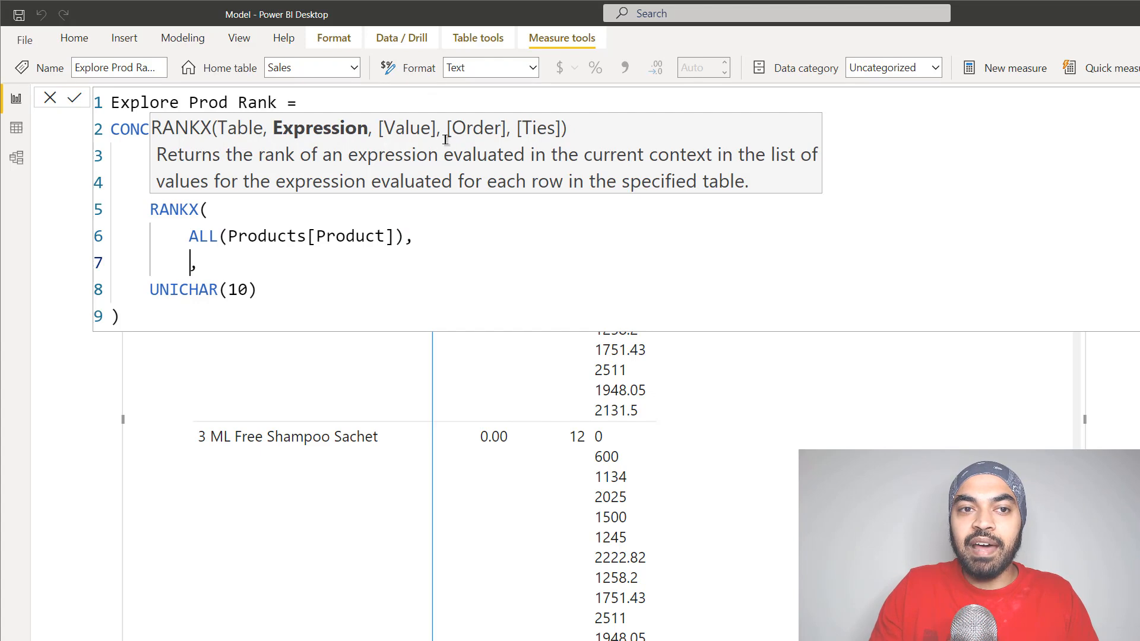
key(BackSpace)
key(BackSpace)
key(BackSpace)
key(Return)
text(tot)
key(Tab)
text(m)
key(BackSpace)
Leave the nested RANKX value argument empty, and set its order to DESC and its ties to Dense
text(,)
key(Return)
key(BackSpace)
key(BackSpace)
key(BackSpace)
text(,)
key(Return)
text(DESC)
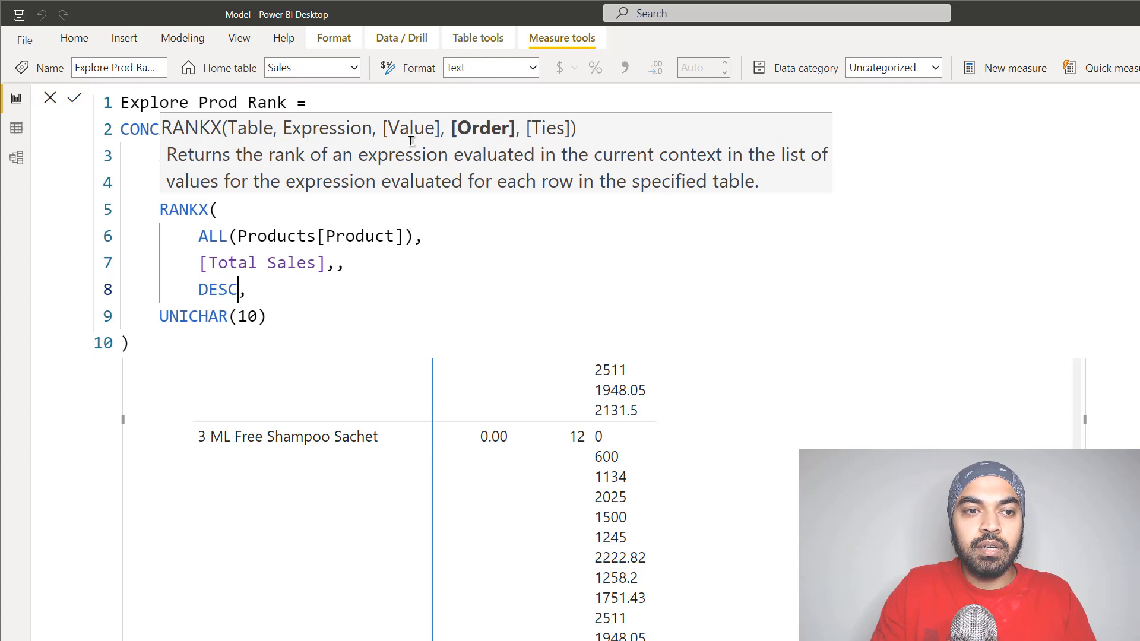
text(,)
key(Return)
text(Dense)
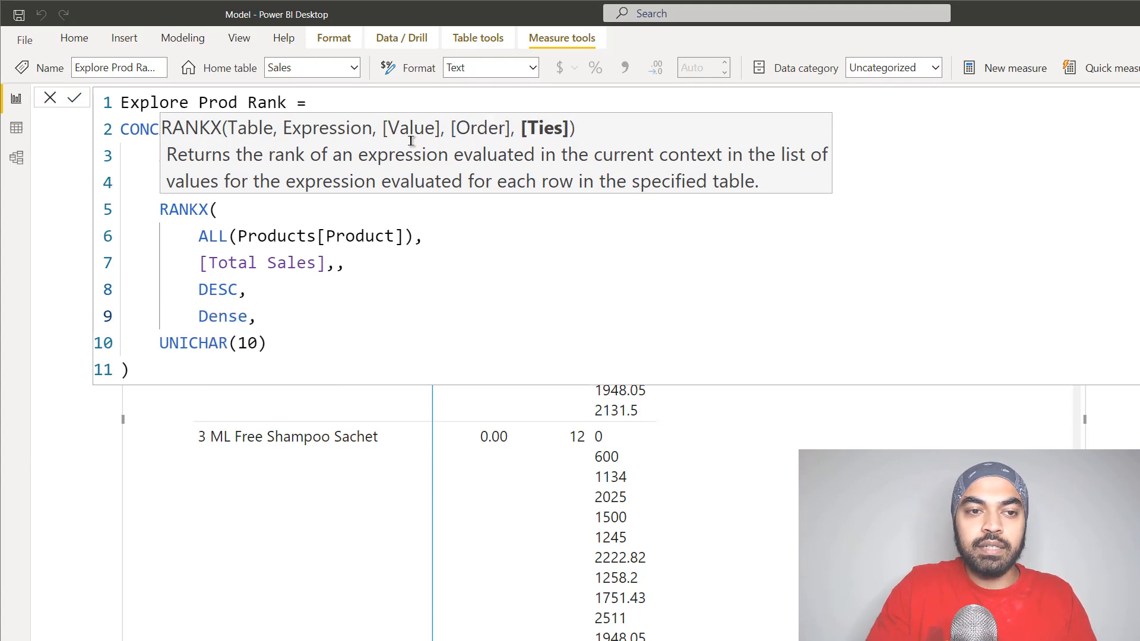
Close the nested RANKX on its own line, with a comma separating it from the UNICHAR(10) delimiter
key(Return)
text(),)
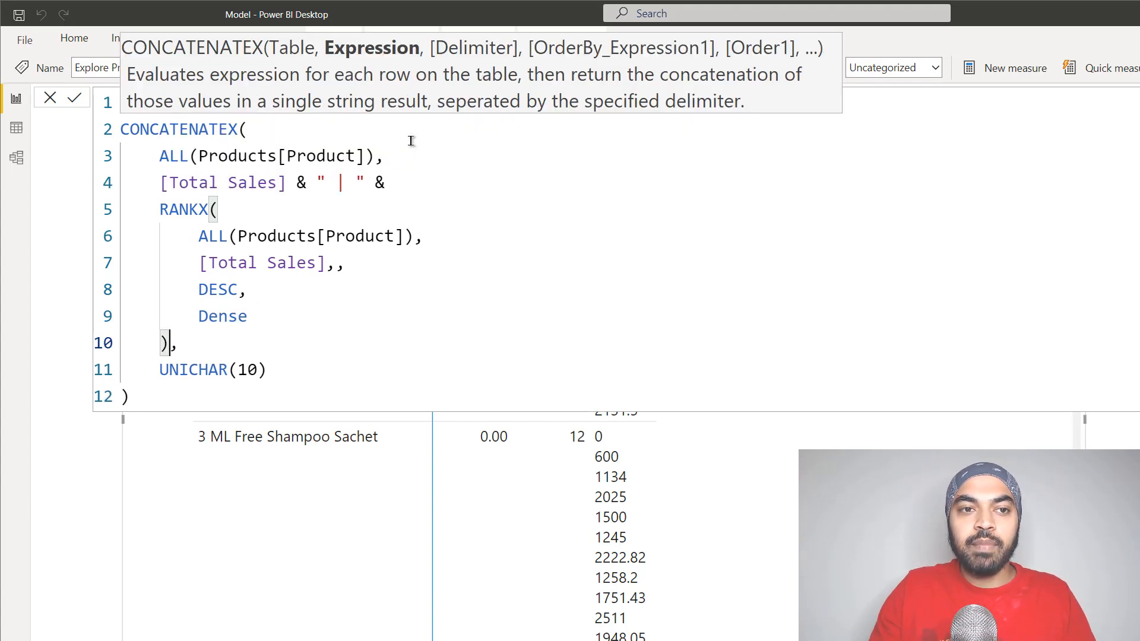
Review the CONCATENATEX table argument, the [Total Sales] expression and the nested RANKX in the Explore Prod Rank formula
drag(169, 156, 337, 156)
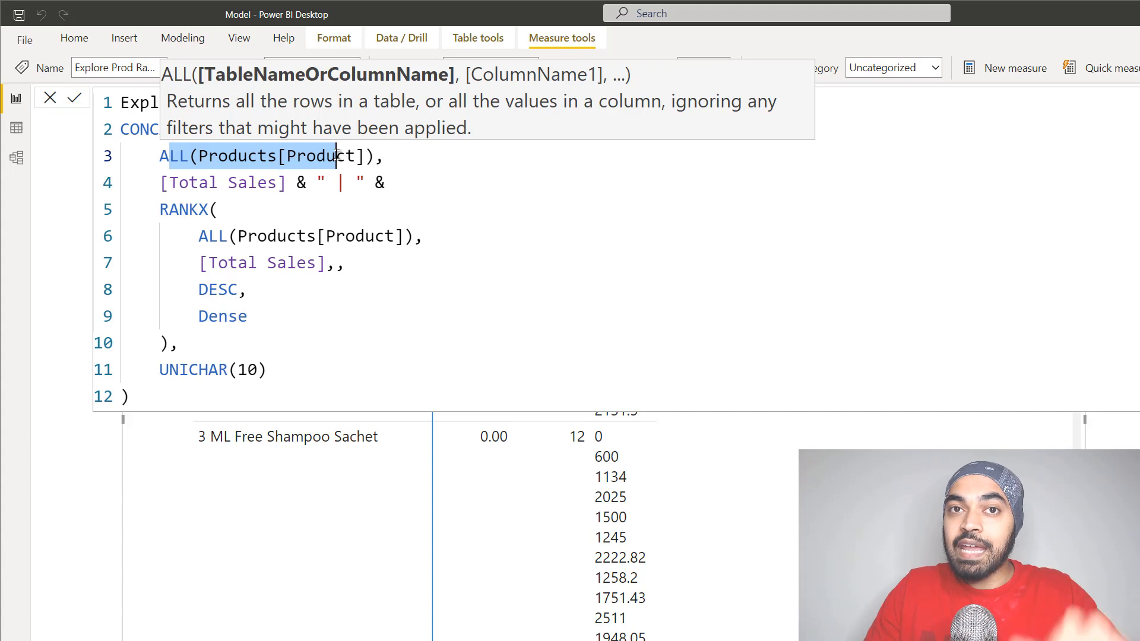
drag(189, 183, 278, 181)
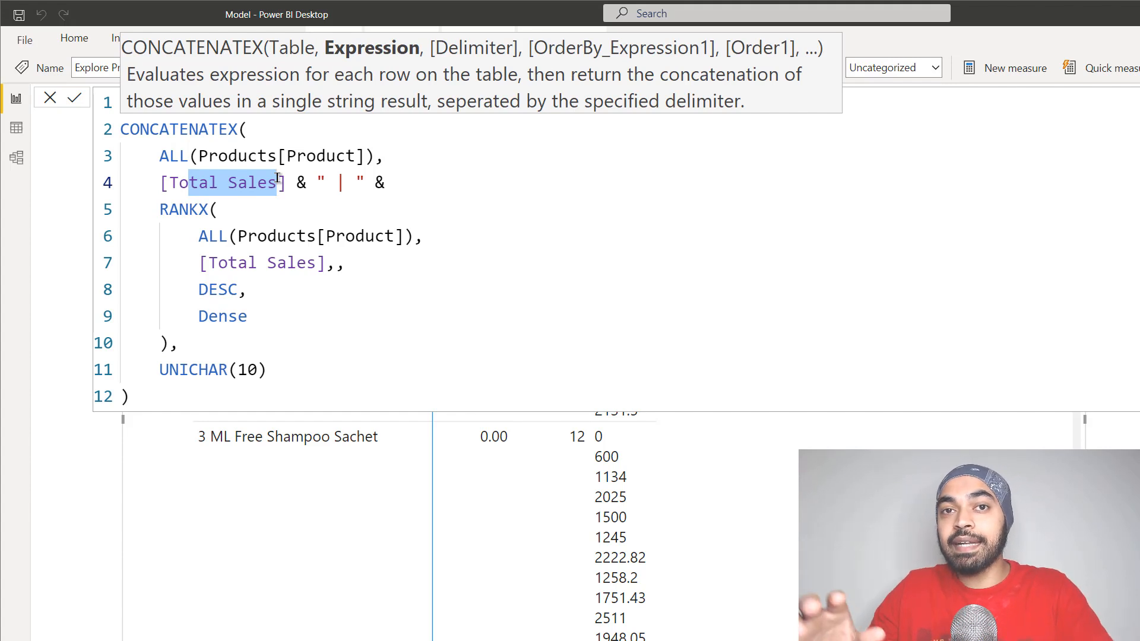
drag(170, 208, 220, 328)
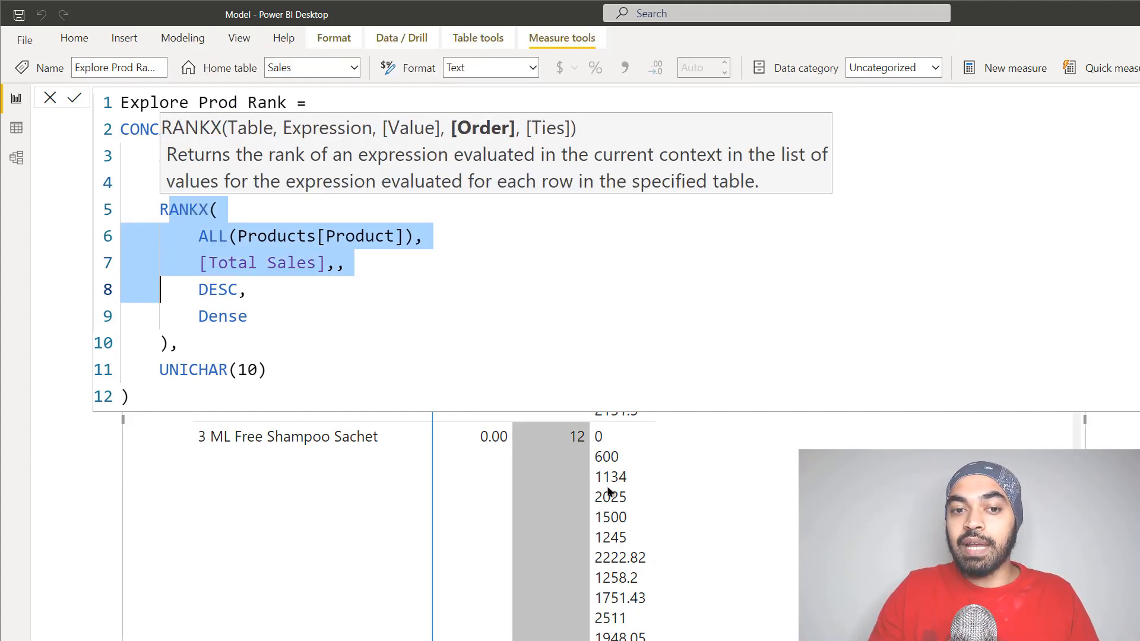
click(293, 315)
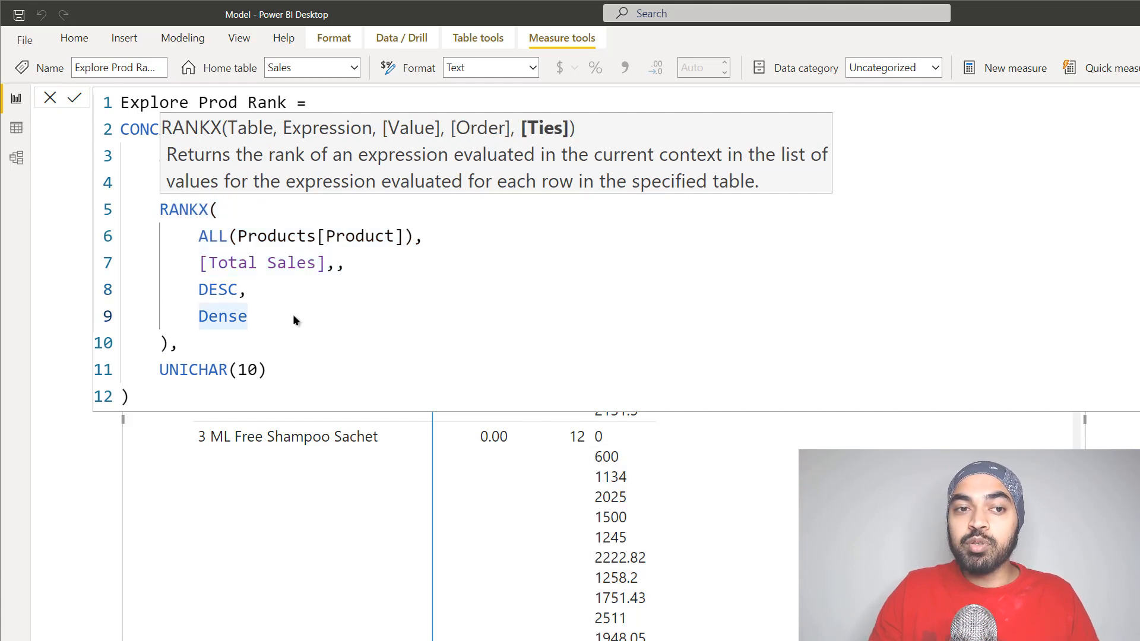
Commit the Explore Prod Rank formula and inspect its sales and rank list for 10 ML Hair Repair Crème in 2011
key(Return)
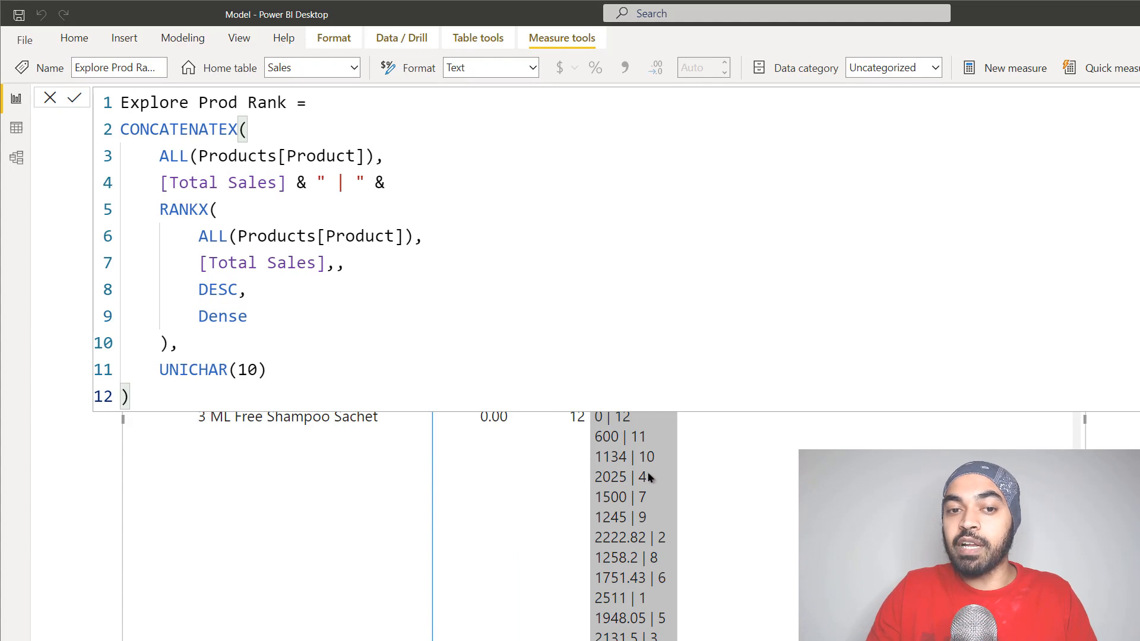
click(569, 369)
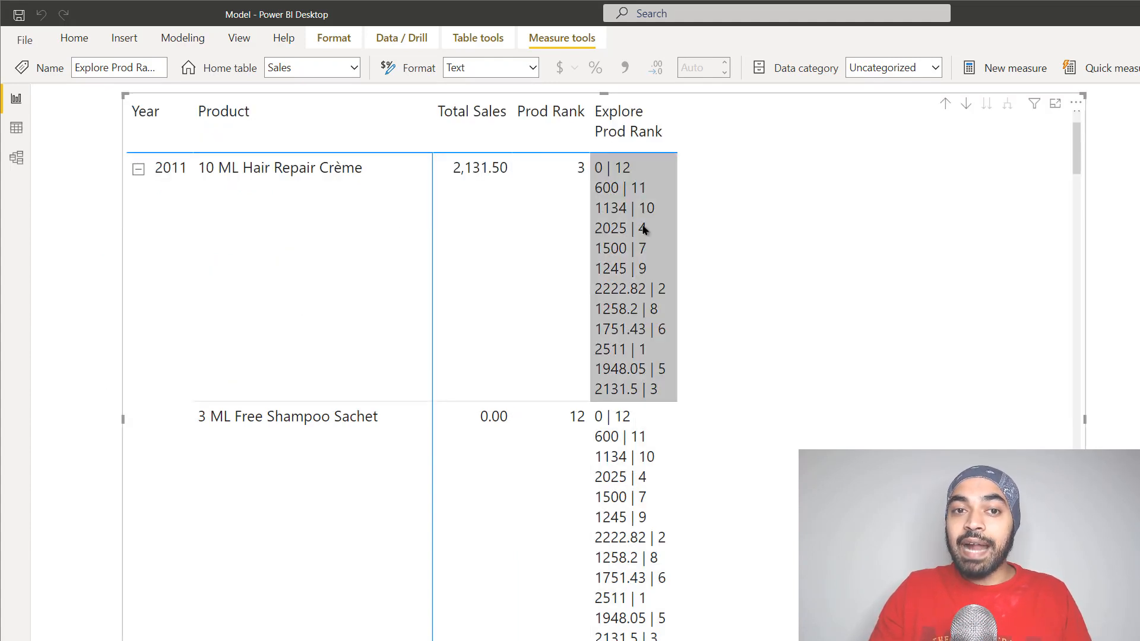
mouse_move(649, 286)
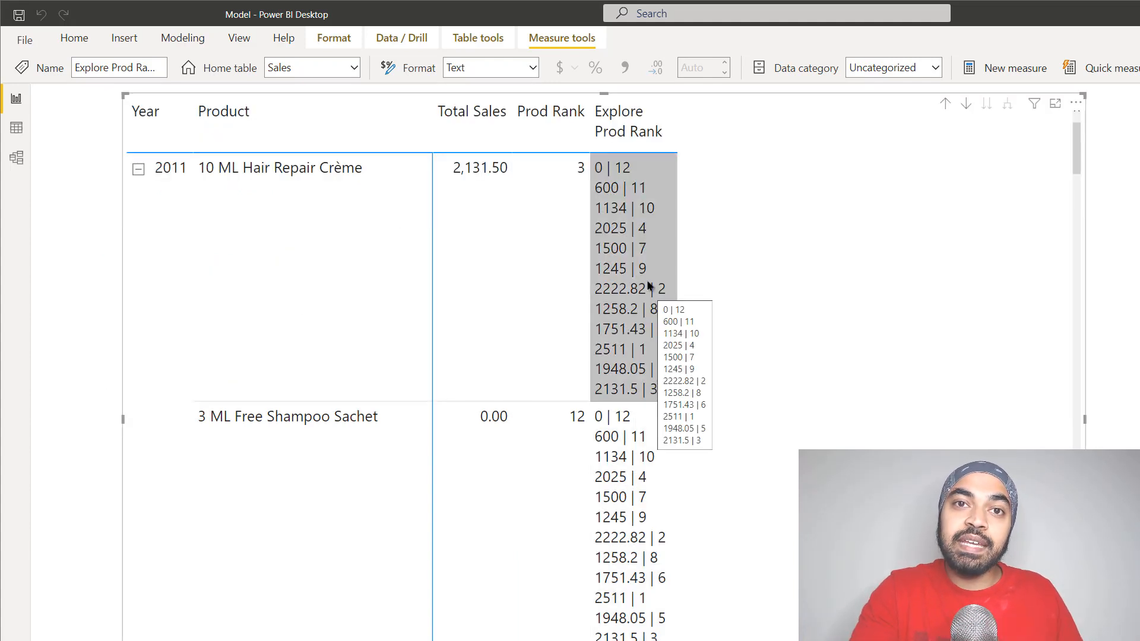